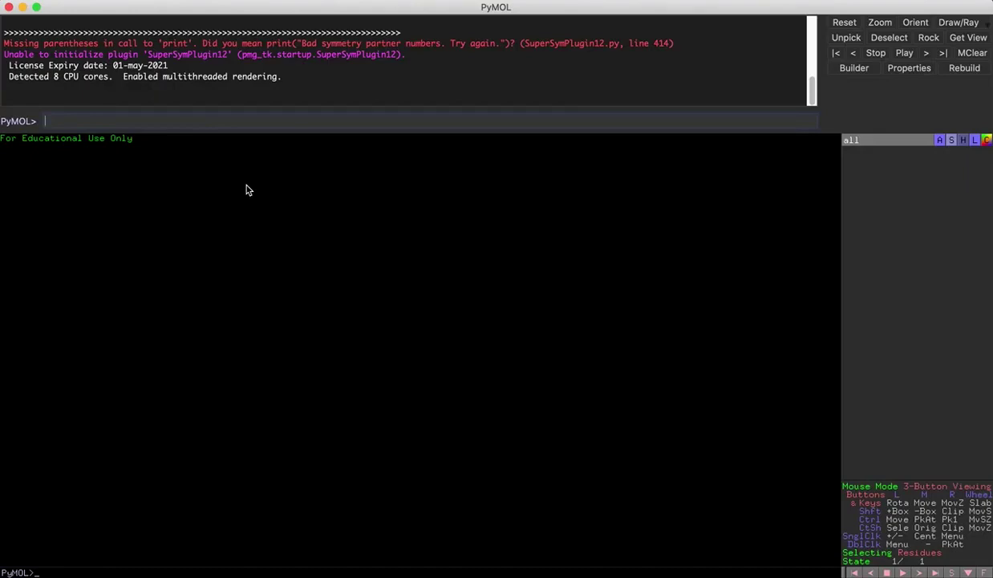
Fetch structure 1eth, then rotate and zoom the green cartoon to inspect it
text(fetch 1eth)
key(Return)
drag(373, 343, 397, 387)
drag(372, 341, 379, 365)
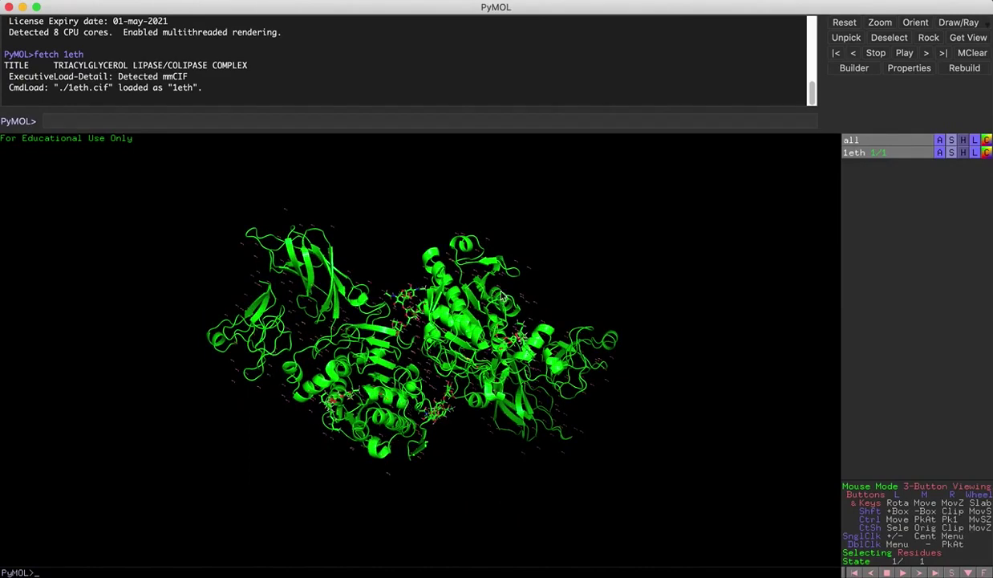
drag(422, 371, 415, 344)
right_drag(628, 401, 644, 454)
drag(350, 246, 341, 240)
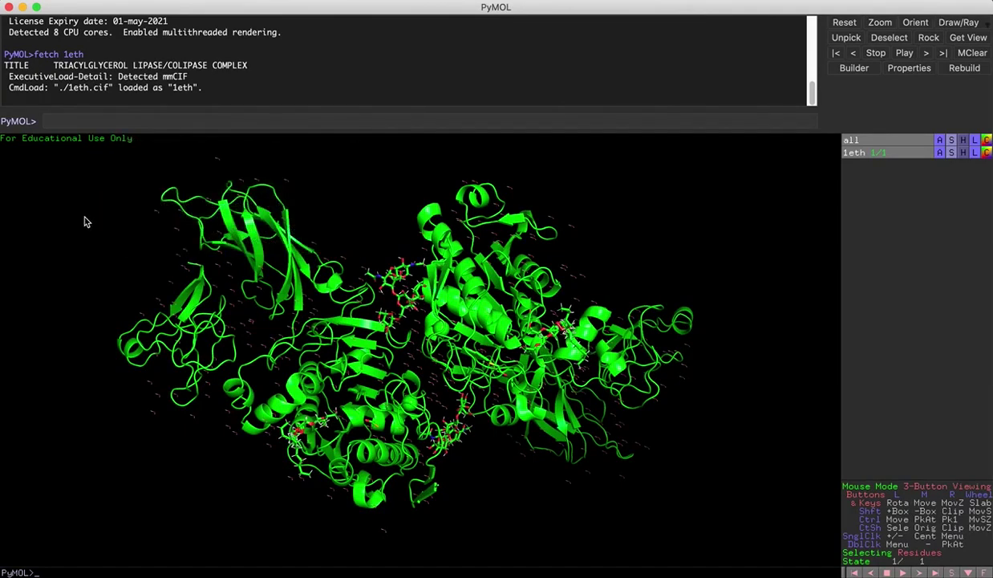
drag(87, 222, 317, 241)
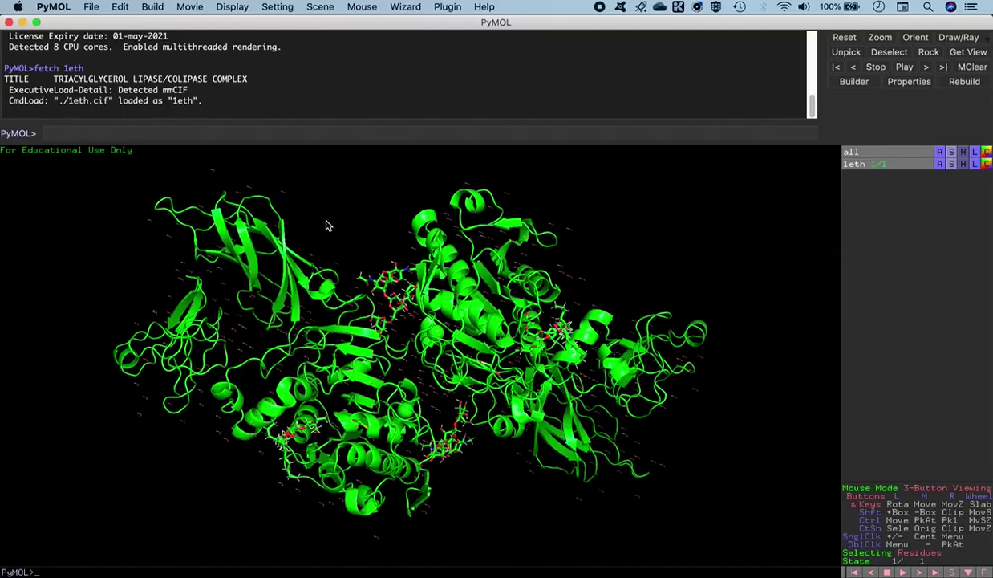
Display the 1eth residue sequence above the structure via Display > Sequence
click(230, 6)
click(240, 24)
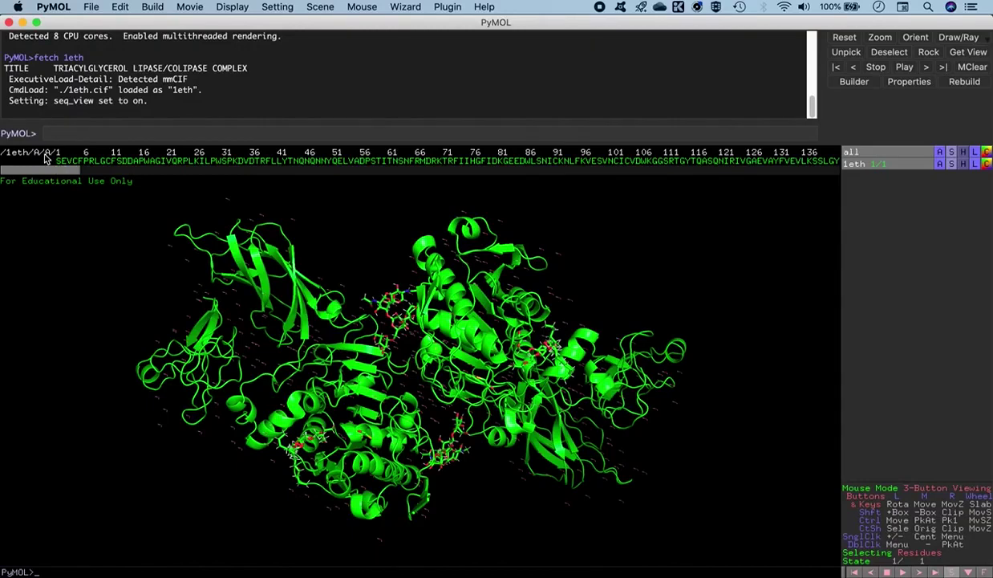
drag(63, 173, 239, 175)
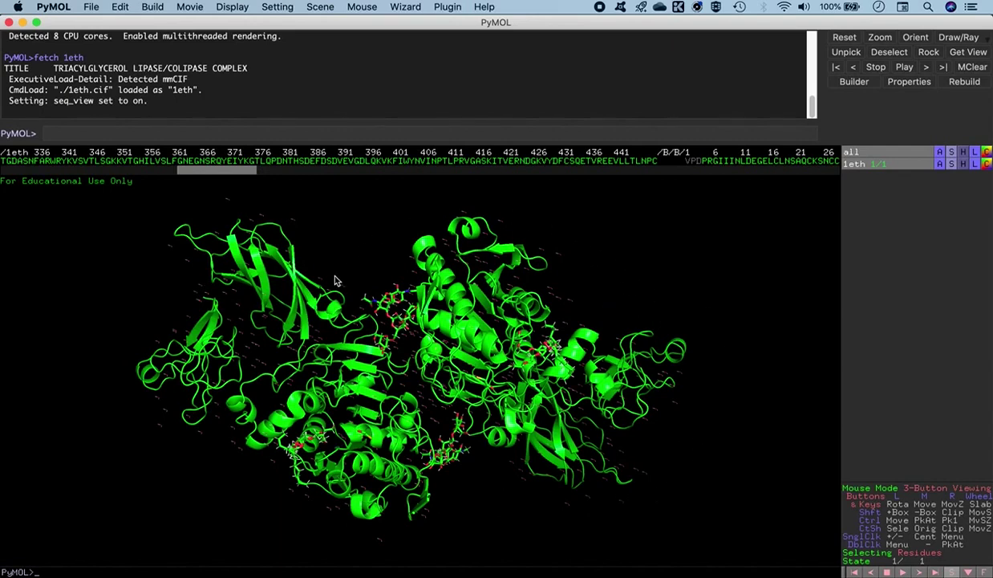
Scroll the sequence through the chains to the ligand entries NAG, BMA, CA and C8E
drag(231, 177, 273, 175)
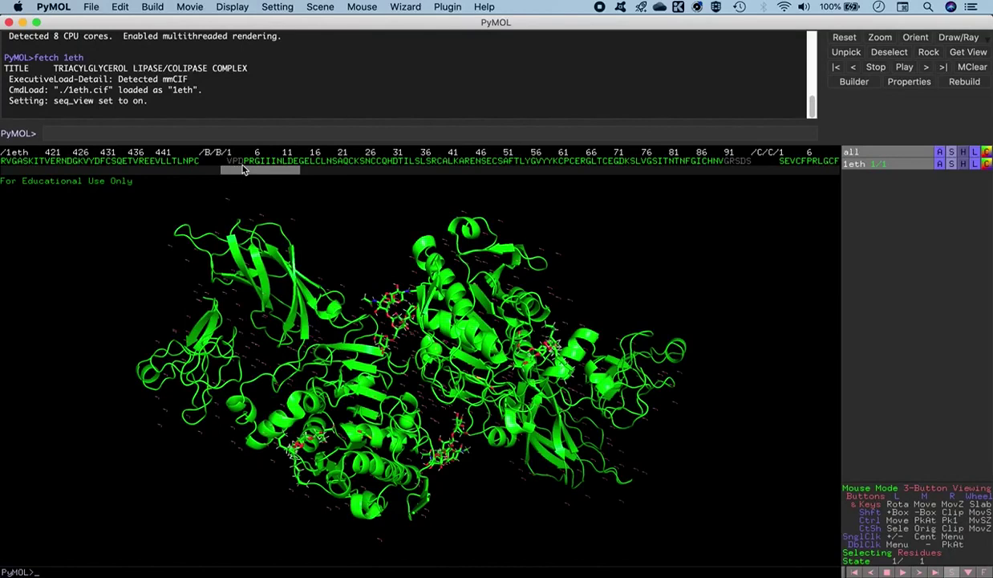
drag(247, 175, 269, 174)
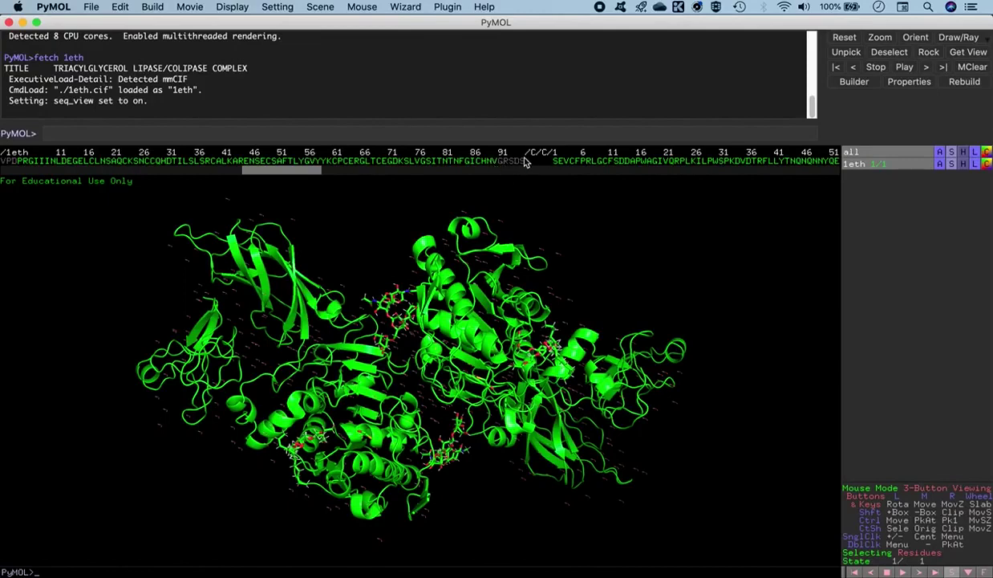
drag(312, 174, 330, 176)
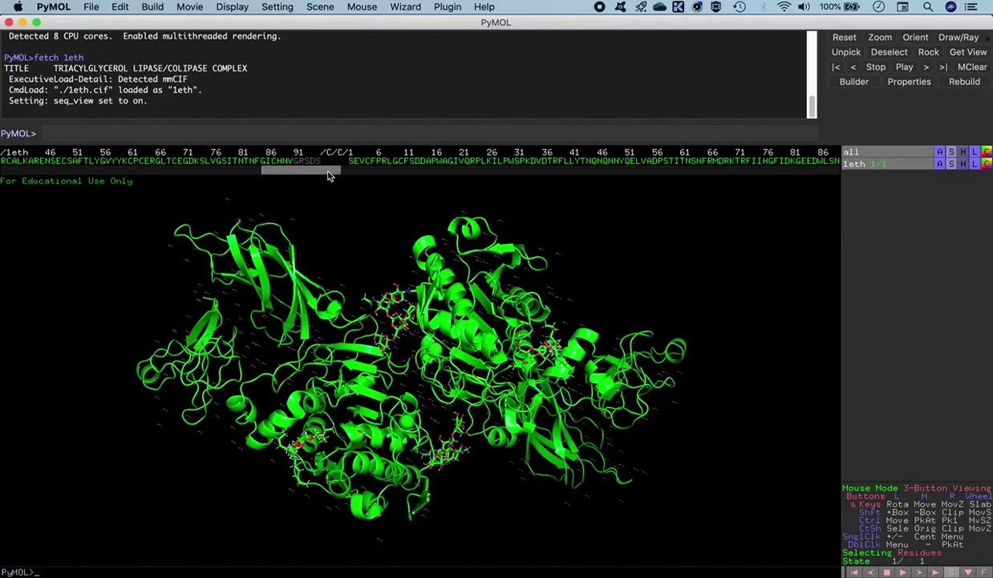
drag(328, 176, 338, 177)
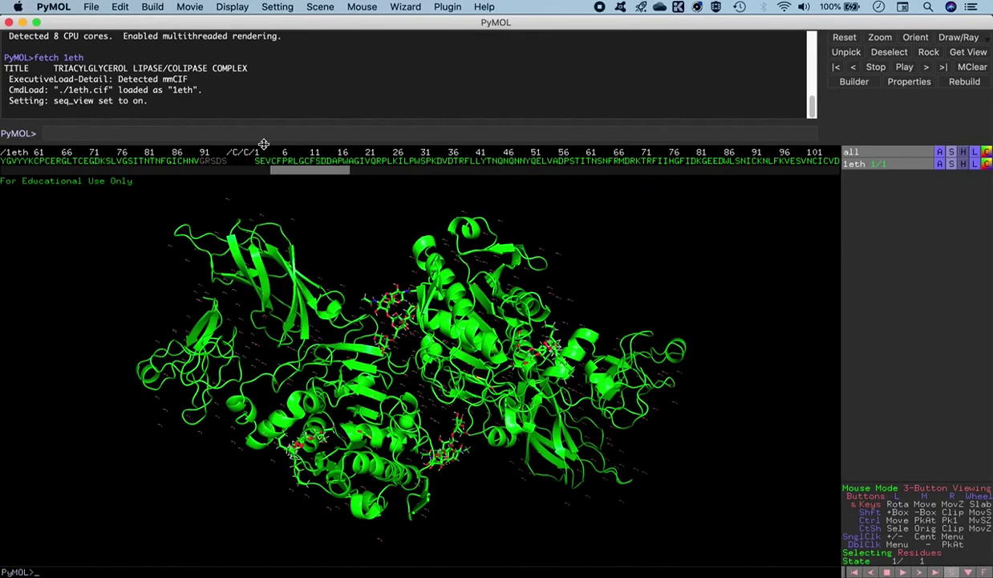
drag(308, 173, 541, 180)
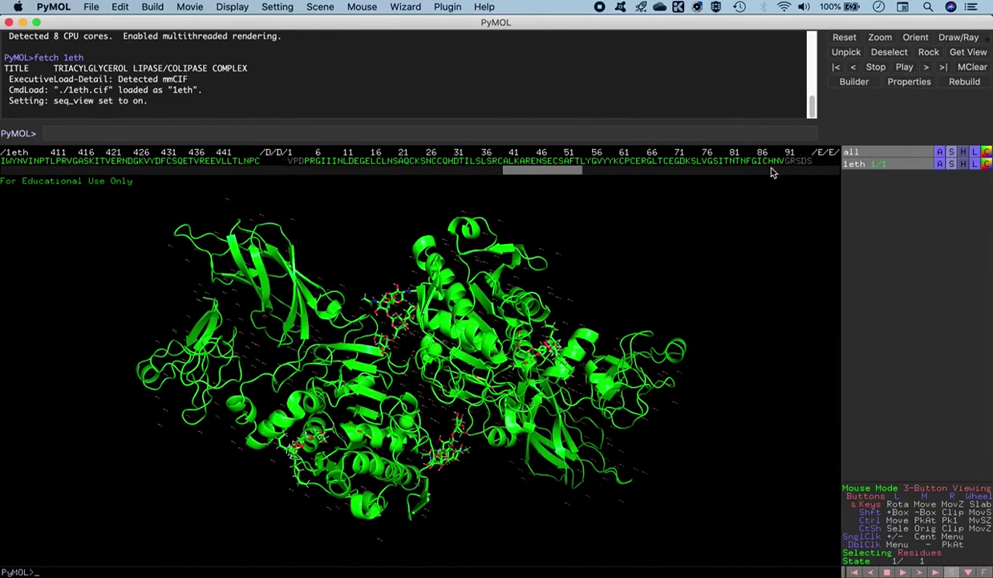
drag(552, 172, 611, 172)
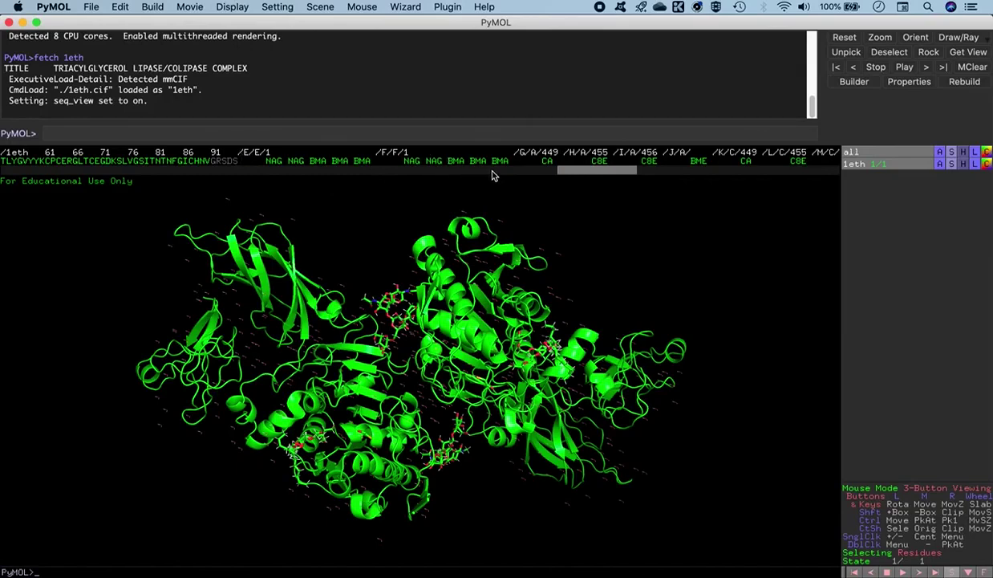
Select calcium ligands /G/A/449 and /K/C/449 into (sele), then scroll back to chain A
drag(566, 170, 571, 170)
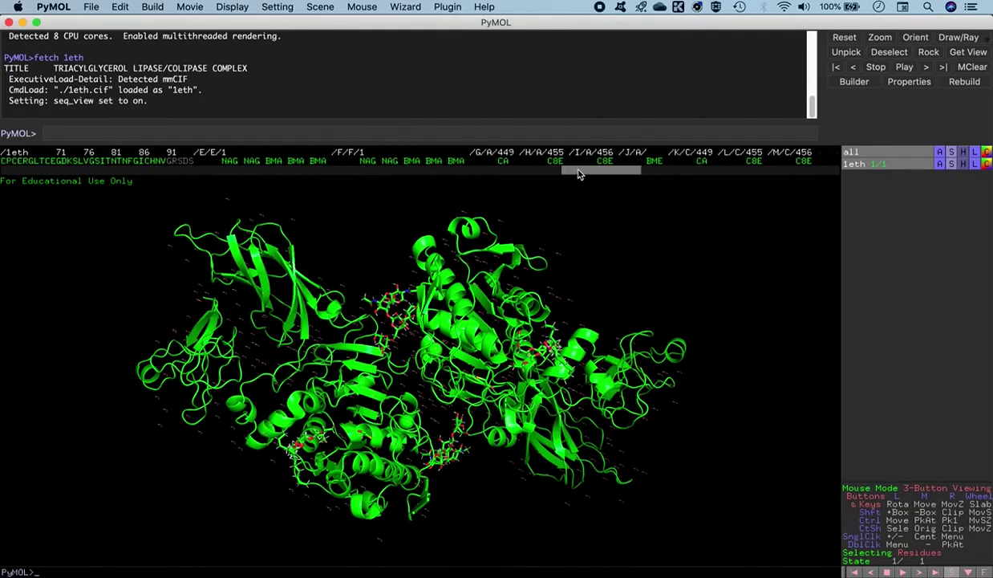
click(503, 161)
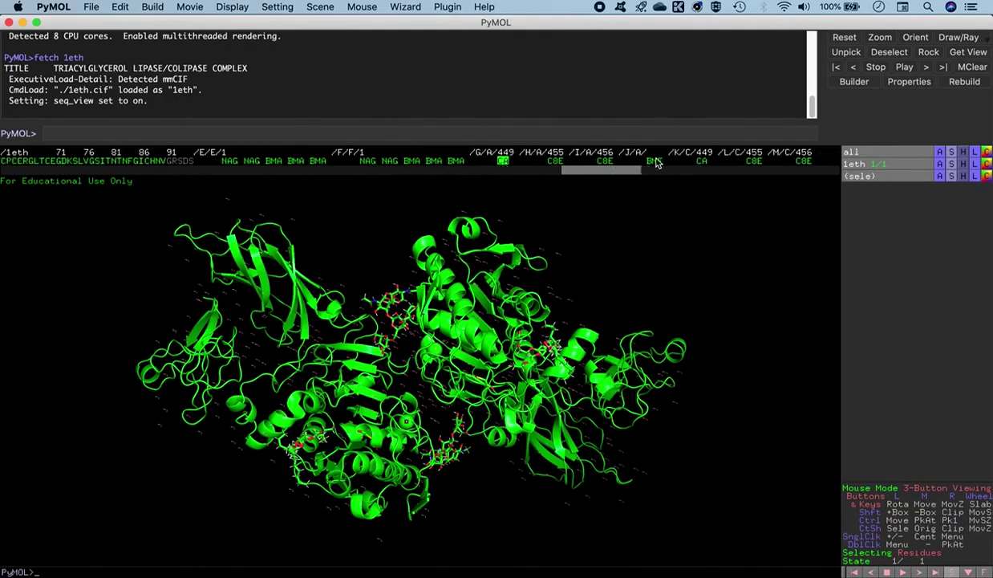
click(702, 162)
mouse_move(606, 170)
mouse_down()
mouse_move(648, 174)
mouse_move(620, 177)
mouse_up()
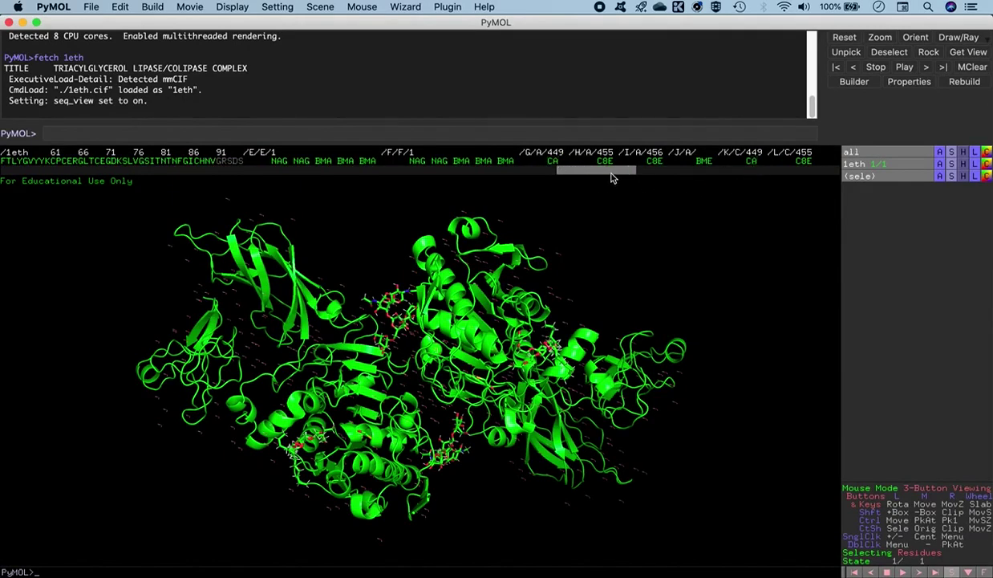
drag(594, 171, 290, 176)
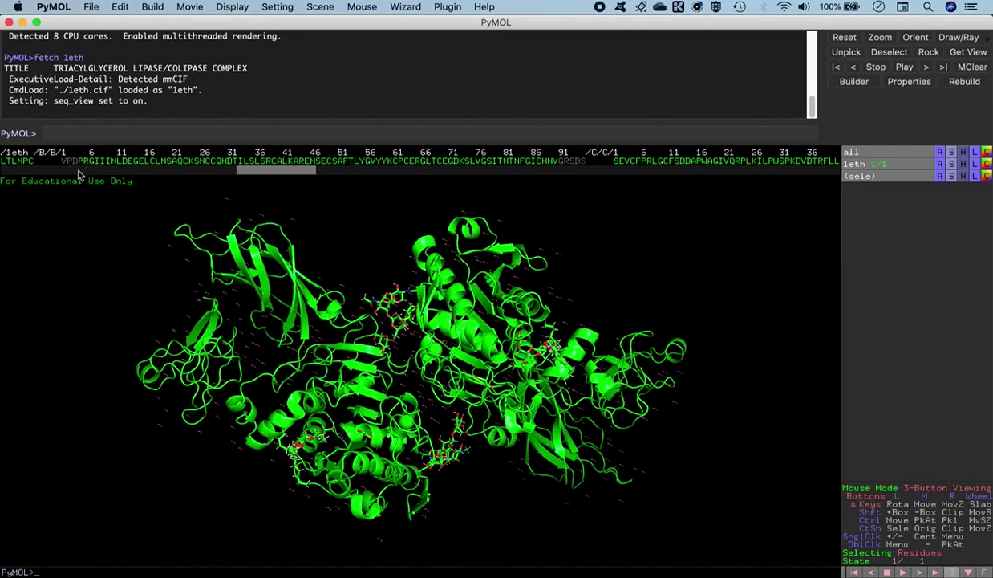
drag(293, 176, 60, 170)
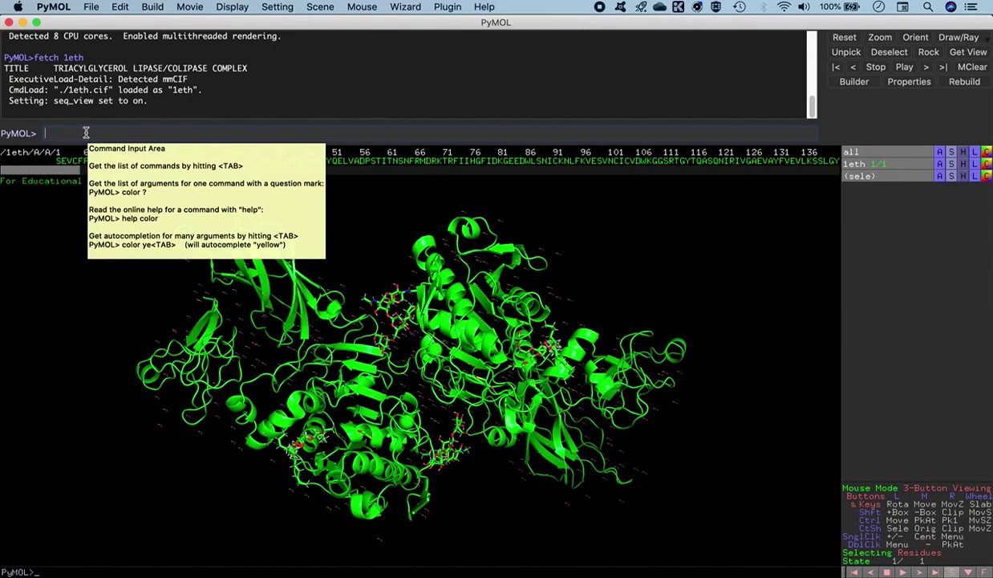
Create selection 'sel' of chains C through F (6065 atoms)
text(lect sel, chain C:F)
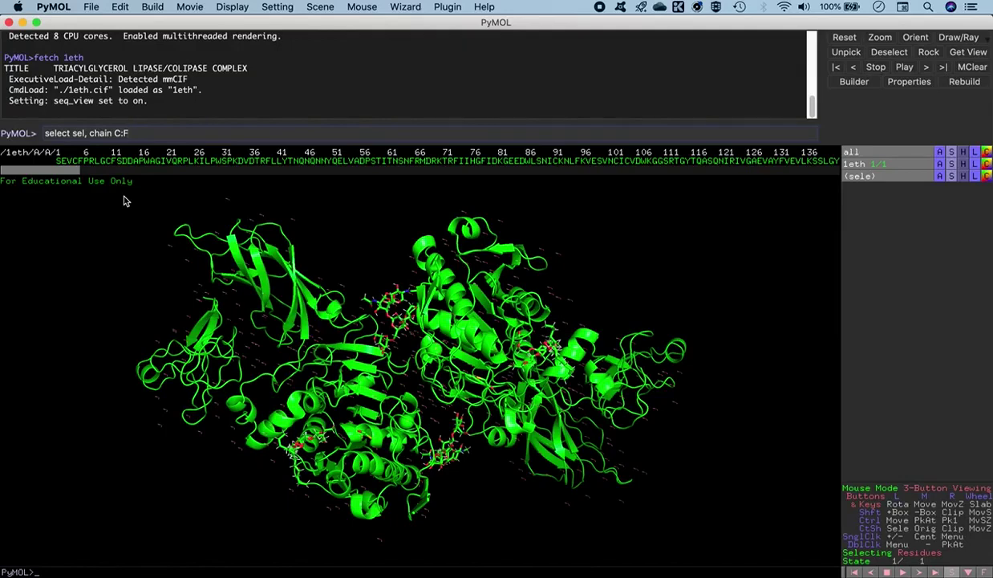
key(Return)
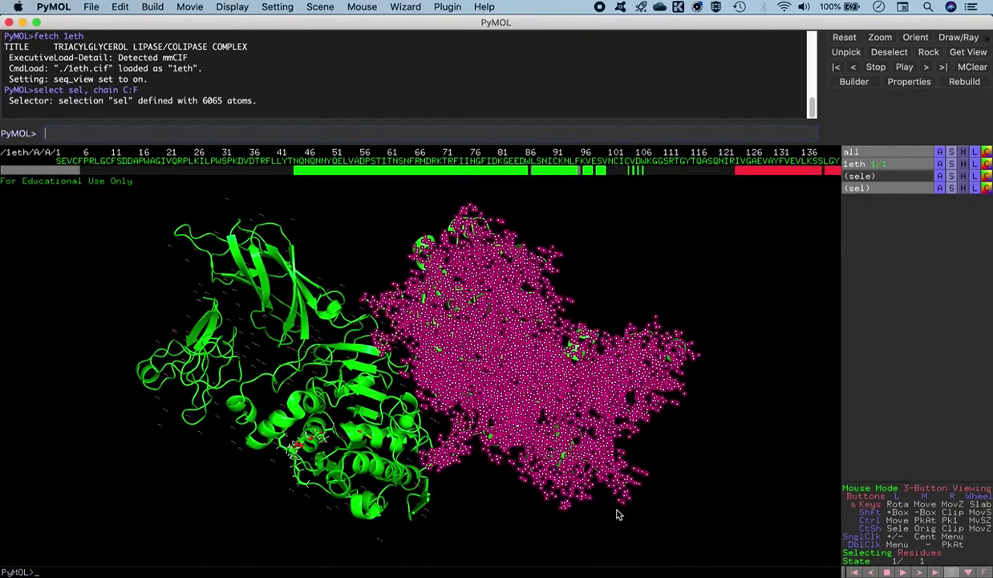
drag(317, 369, 396, 308)
Run 'remove sel' to delete chains C to F
mouse_move(638, 565)
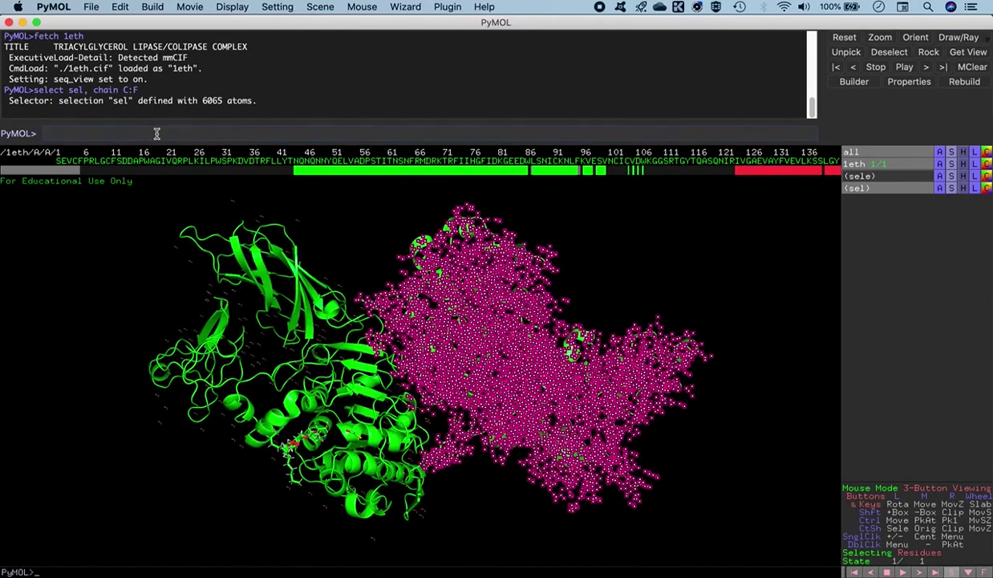
text(move sel)
key(Return)
Rotate, shift and zoom in on the remaining chains A and B
drag(381, 306, 440, 376)
middle_drag(440, 376, 497, 346)
drag(373, 345, 384, 458)
right_drag(384, 458, 174, 194)
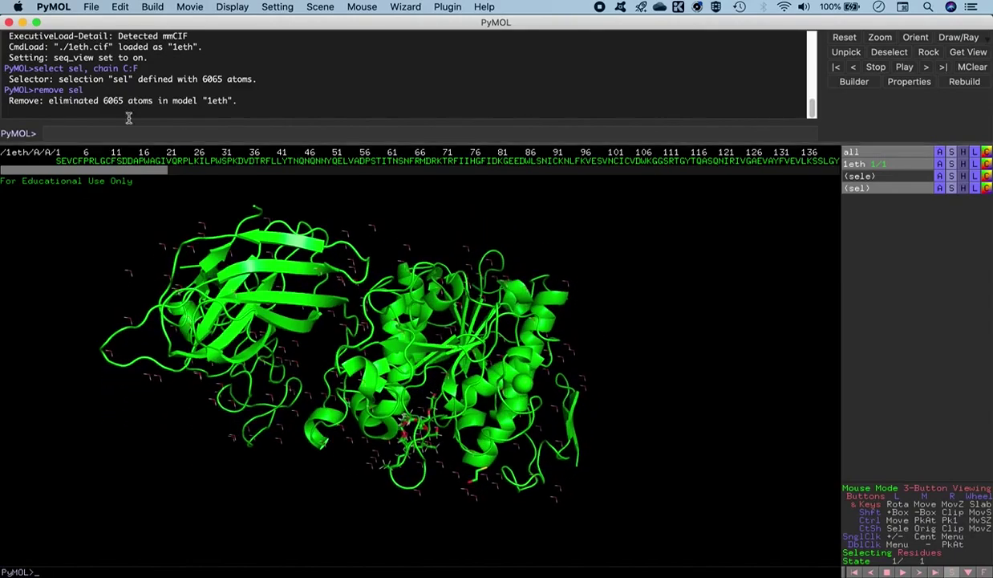
click(76, 133)
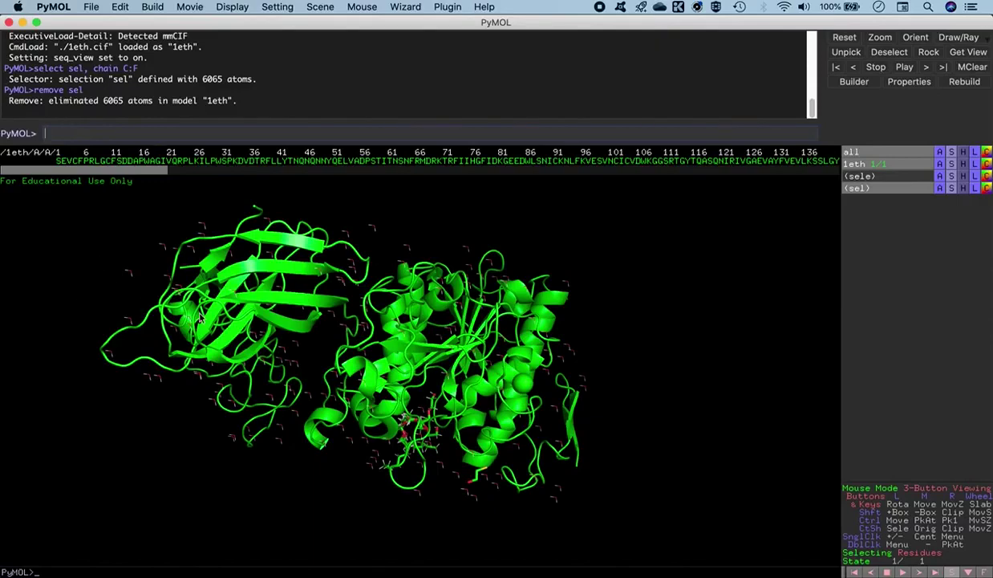
drag(336, 345, 281, 142)
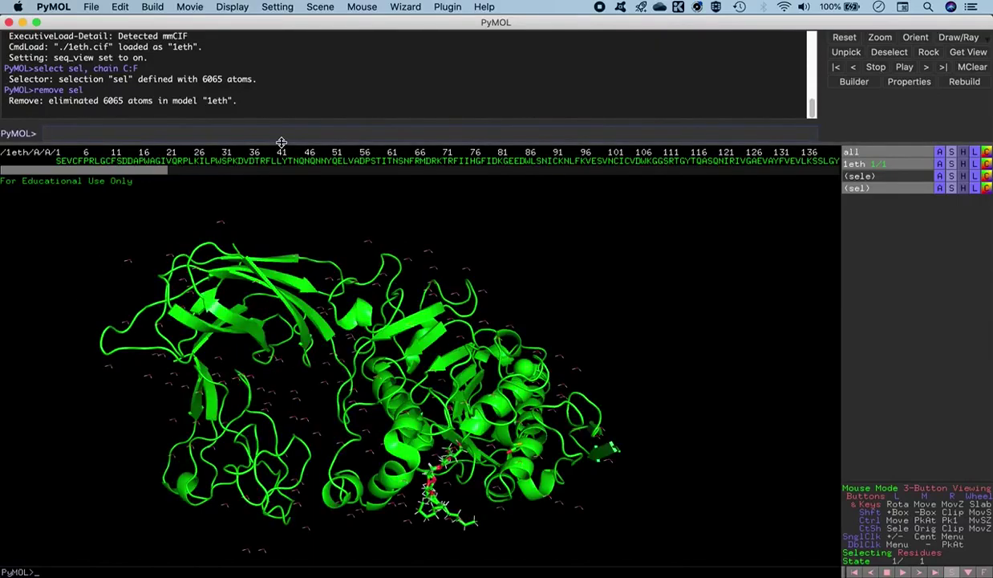
Redefine 'sel' as chain A (4800 atoms)
text(select sel, chain AS)
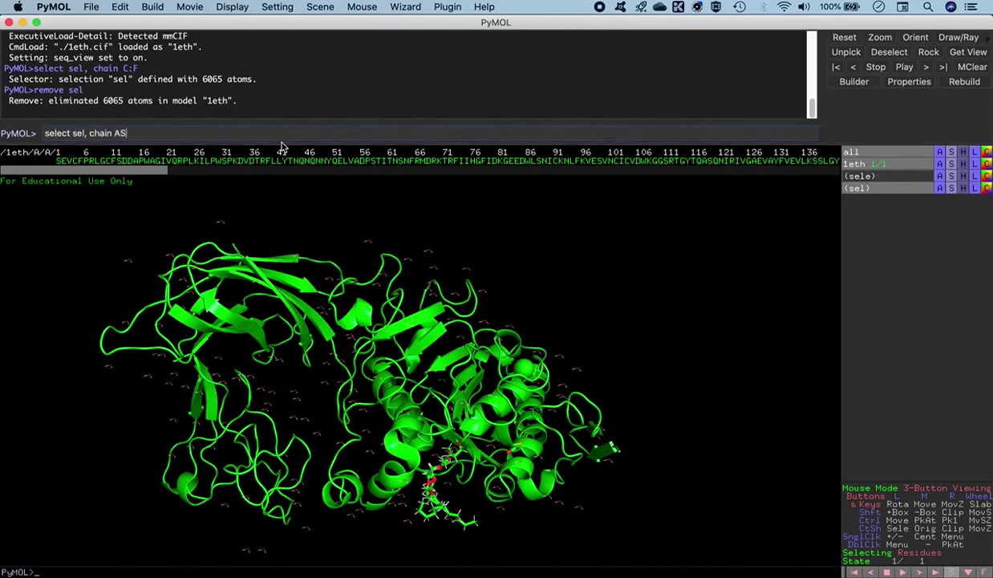
key(Return)
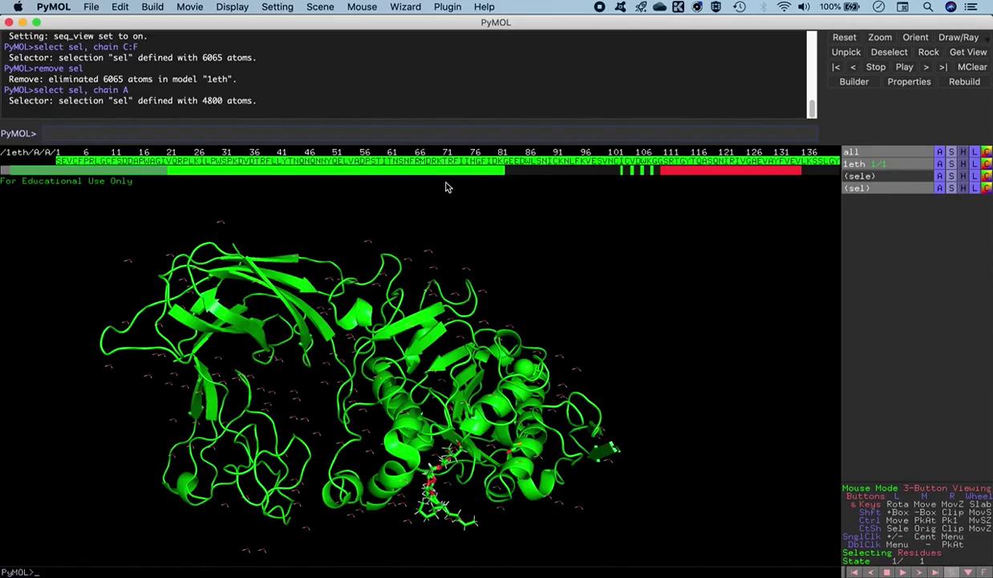
mouse_move(127, 171)
mouse_down()
mouse_move(138, 172)
mouse_move(122, 170)
mouse_up()
click(207, 130)
Run 'remove sel' to delete chain A, then reposition the remaining chain B
text(remove sel)
key(Return)
drag(293, 360, 321, 481)
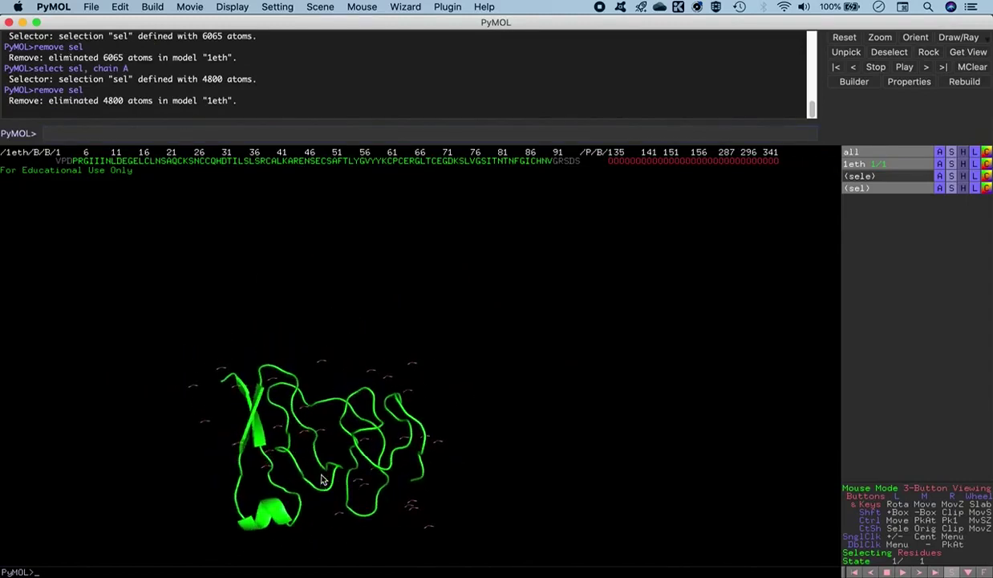
middle_drag(395, 486, 377, 284)
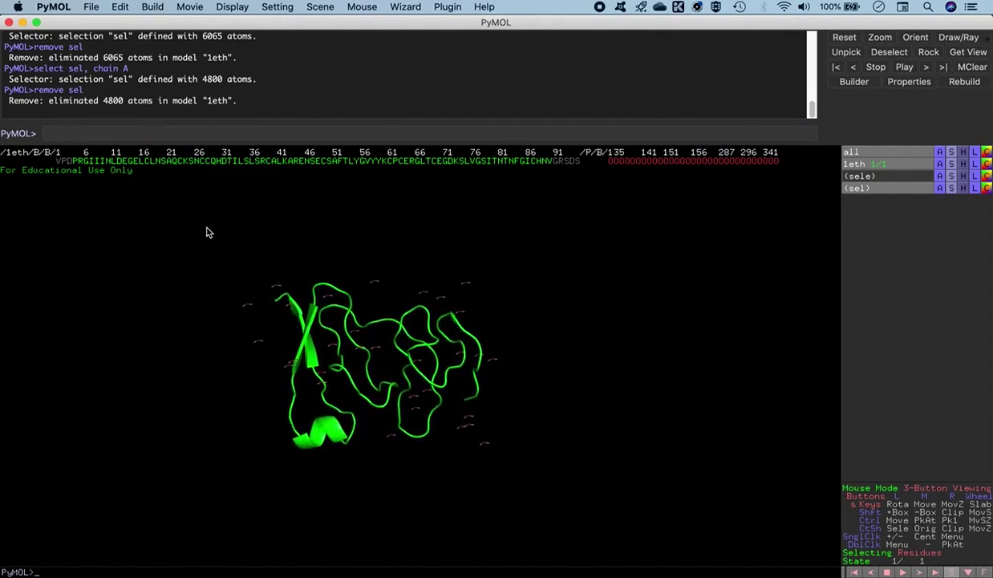
click(100, 132)
Select the 93 water atoms with 'resn HOH' as sel, remove them, and zoom in
text(select sel, resn HOH)
key(Return)
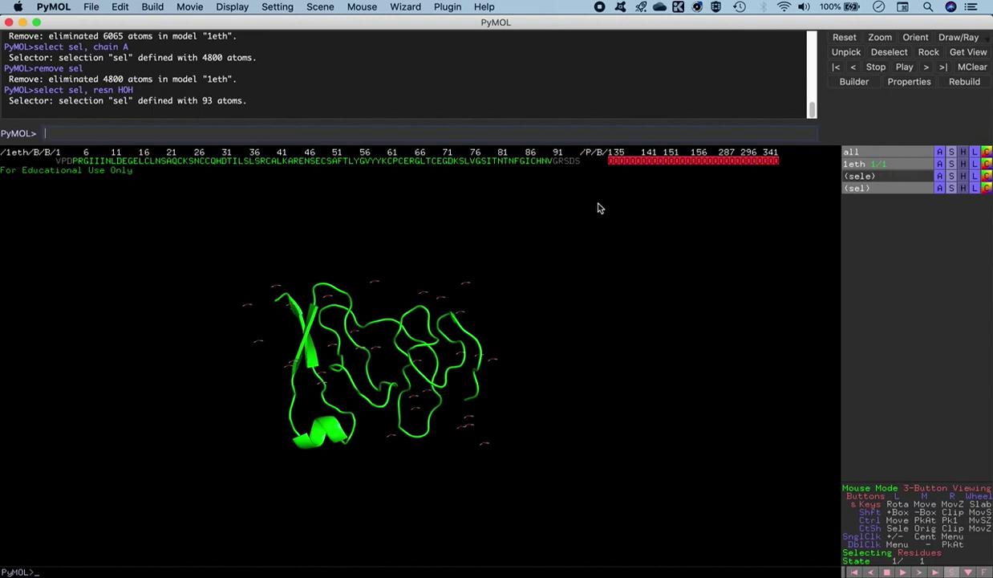
text(remove sel)
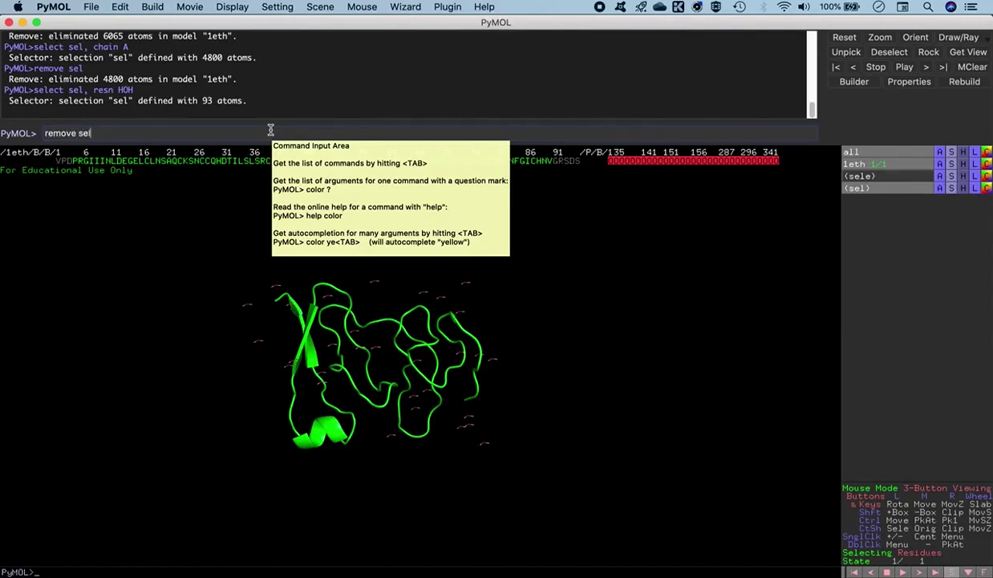
key(Return)
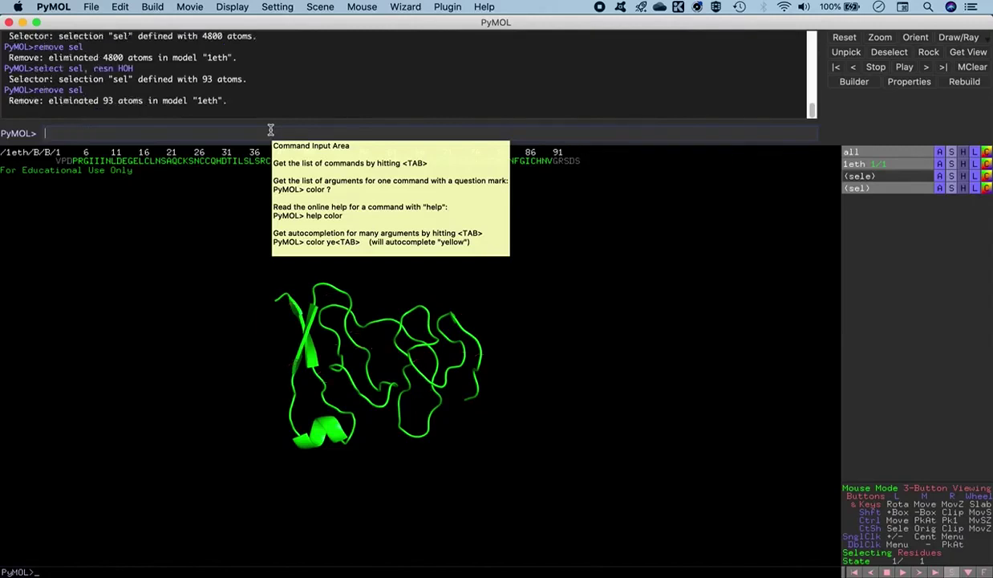
drag(401, 414, 392, 448)
right_drag(393, 448, 173, 234)
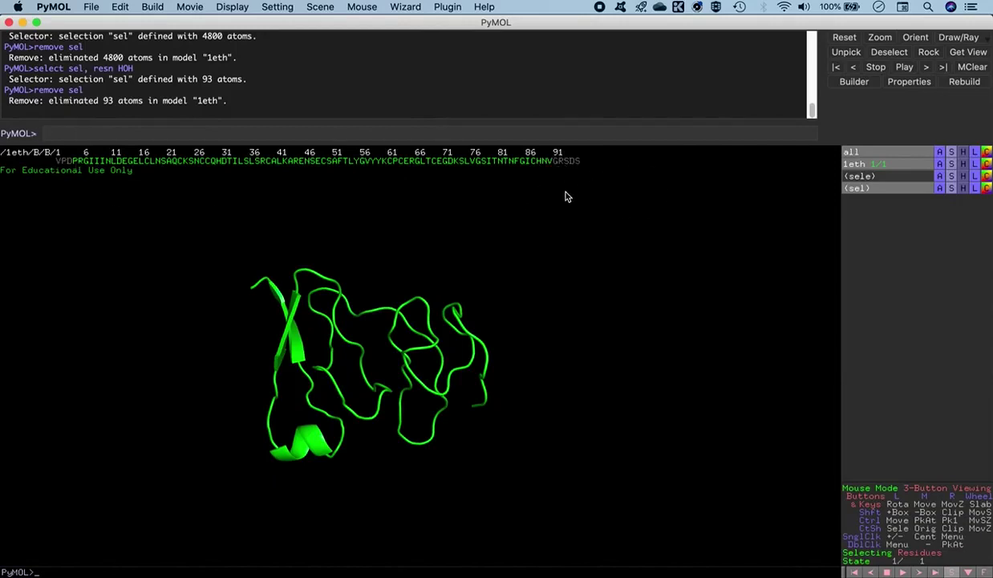
Zoom in so the chain B colipase cartoon's loops fill the viewer
right_drag(545, 242, 535, 231)
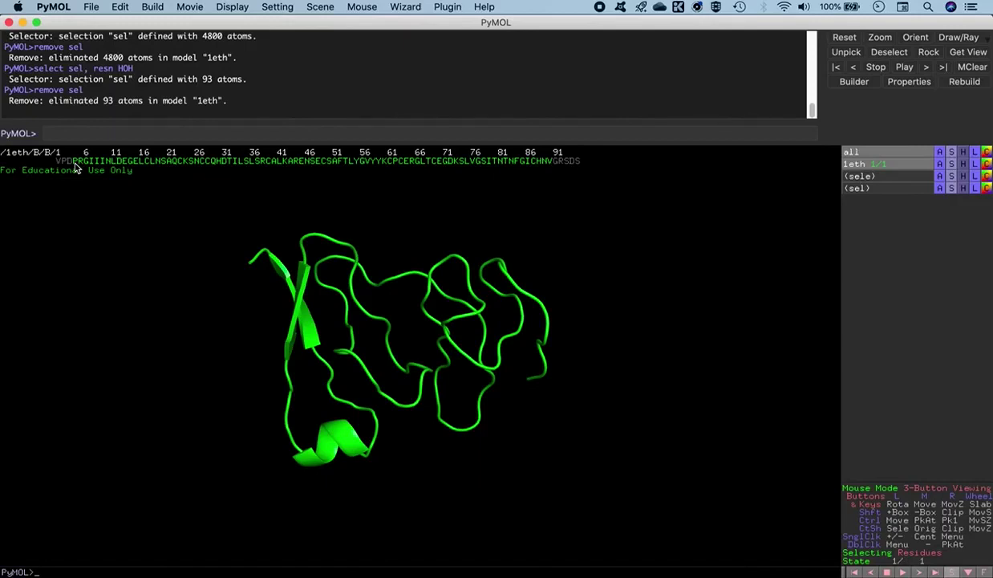
Select chain B's first and last residues into (sele) and rotate to view both termini
click(75, 162)
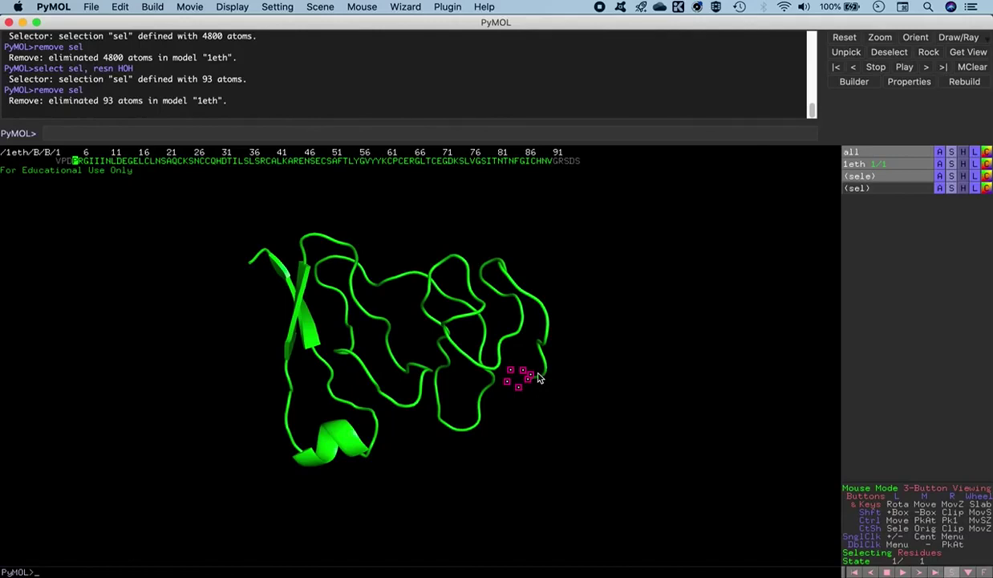
click(549, 161)
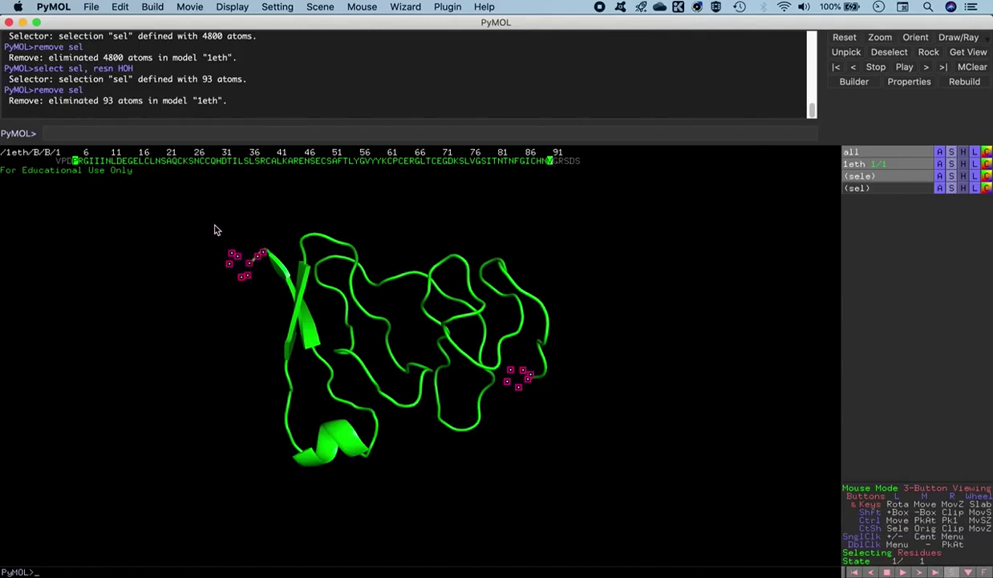
drag(635, 323, 451, 343)
middle_drag(451, 343, 386, 333)
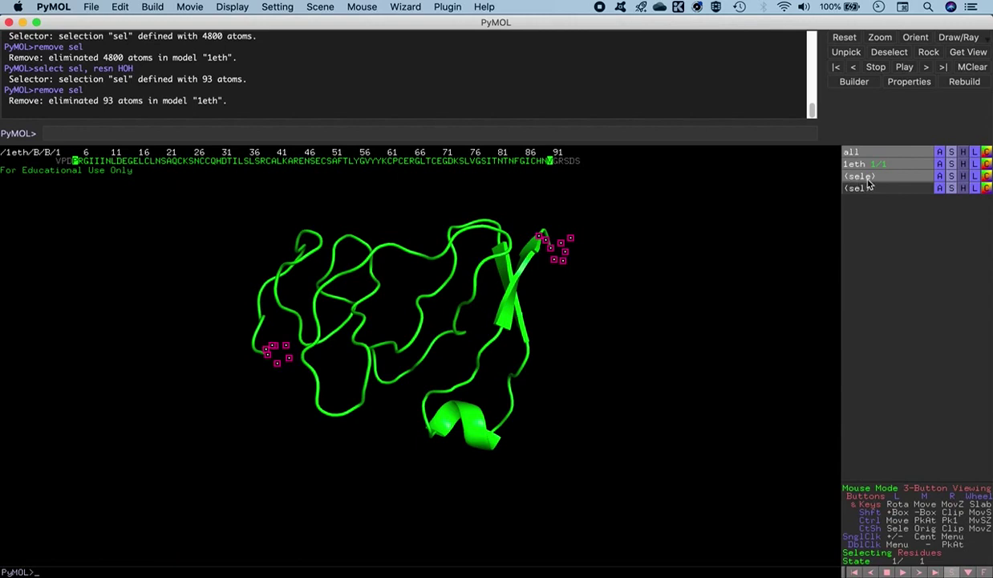
Show the selected terminal residues as licorice sticks coloured by element with cyan carbons
click(951, 176)
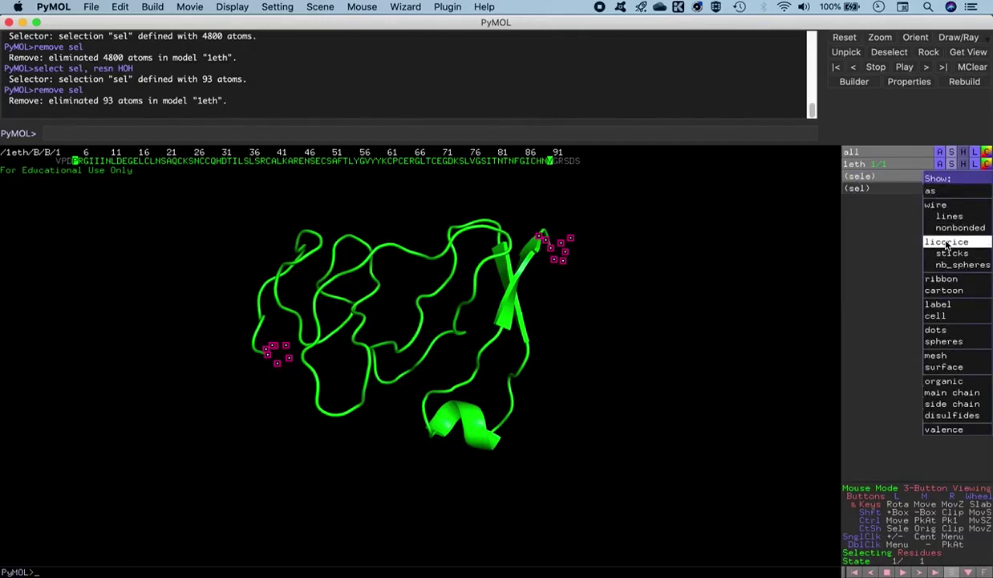
click(948, 243)
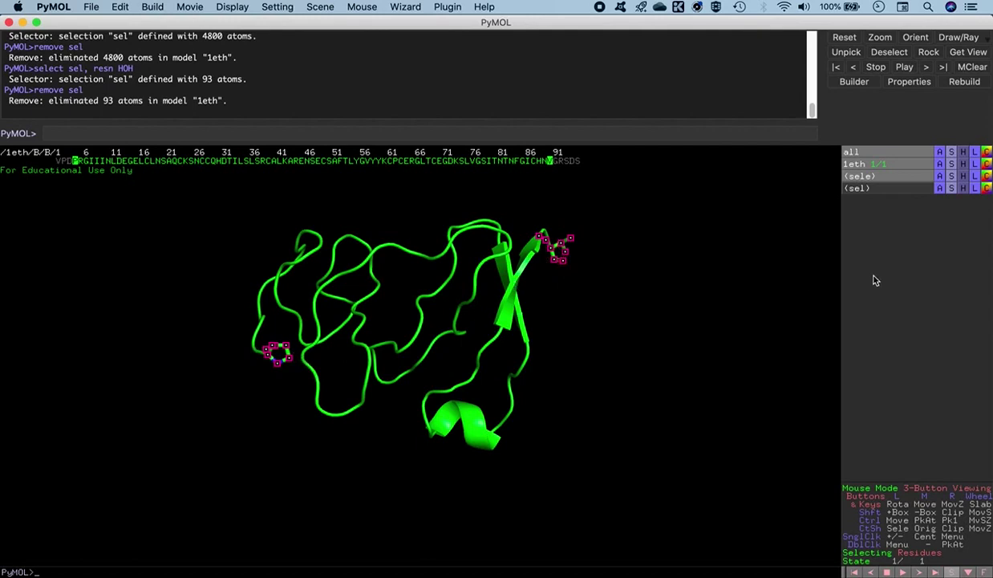
click(987, 175)
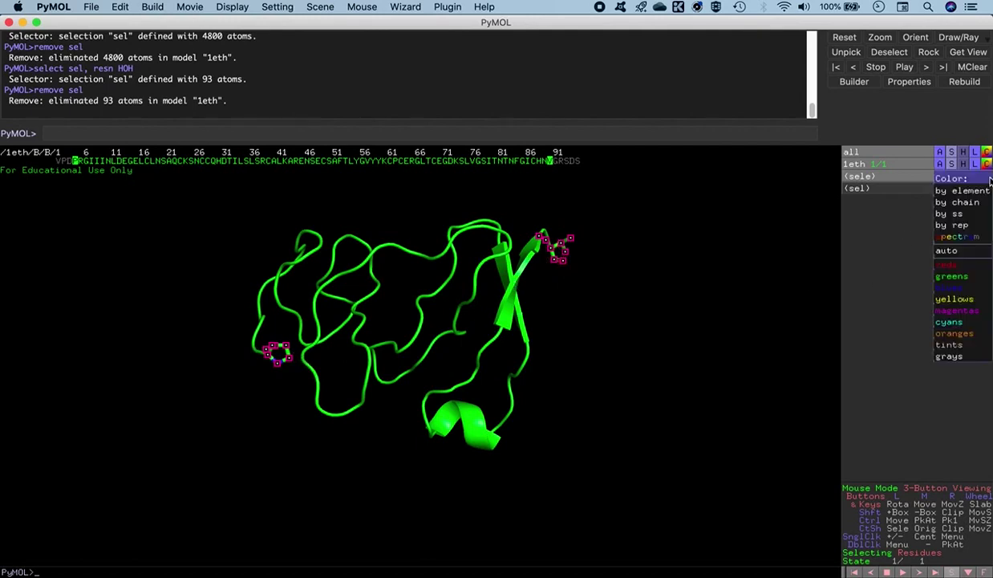
mouse_move(951, 191)
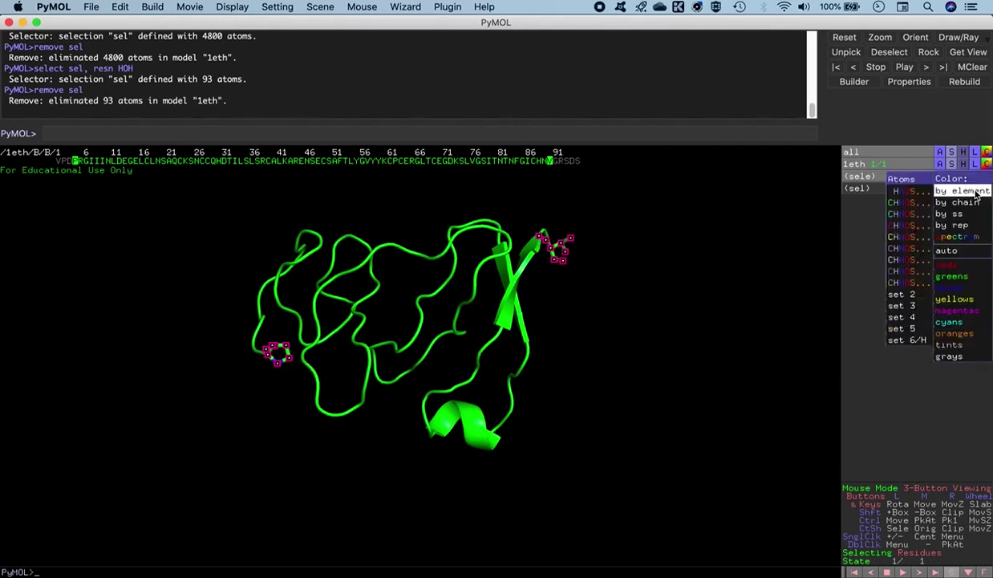
click(899, 215)
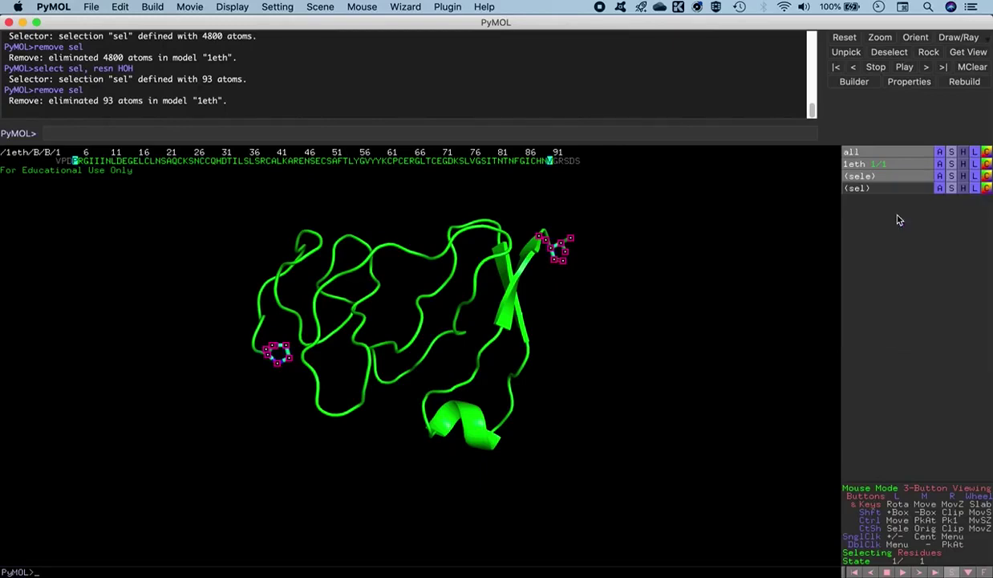
Clear the selection and rotate the protein to inspect the terminal sticks
click(603, 338)
drag(561, 276, 558, 298)
mouse_move(445, 346)
mouse_down()
mouse_move(448, 337)
mouse_move(430, 344)
mouse_up()
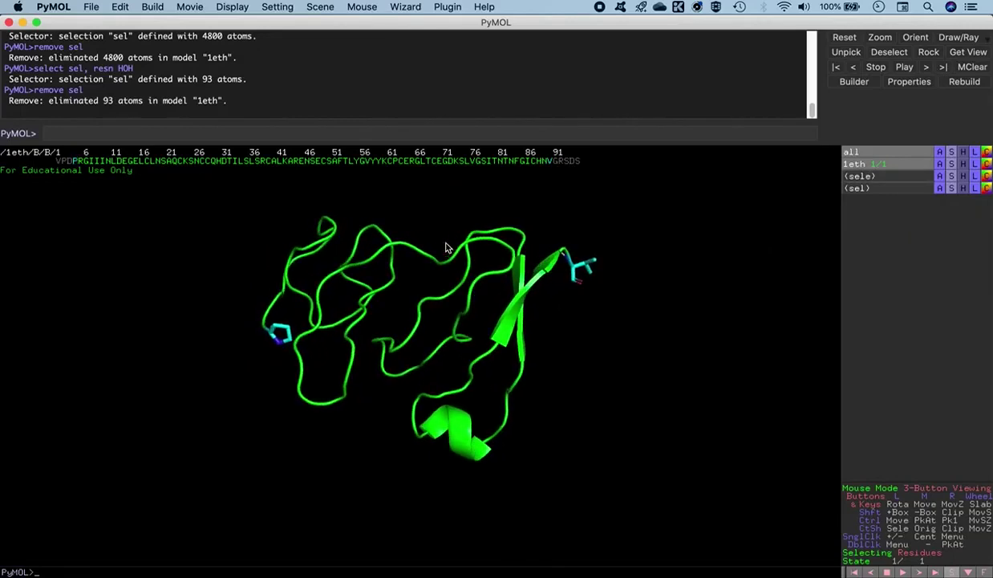
drag(439, 301, 423, 276)
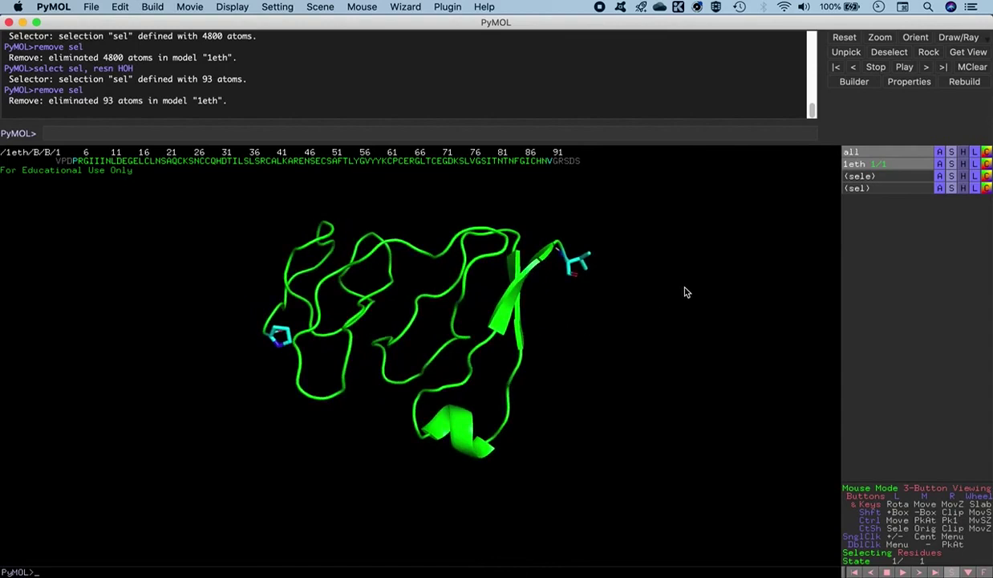
mouse_move(551, 337)
mouse_down()
mouse_move(546, 326)
mouse_move(555, 331)
mouse_up()
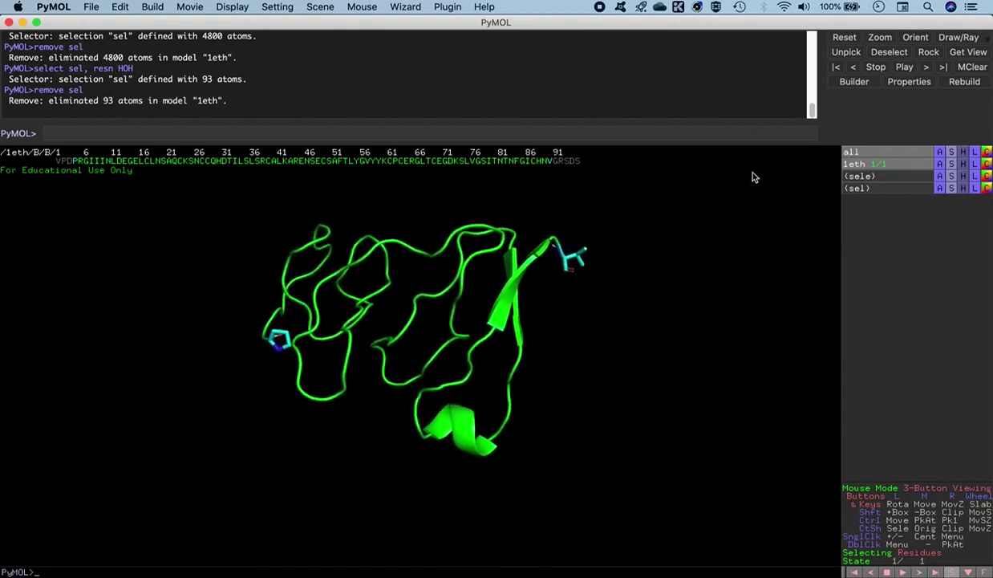
Open the Builder with undo enabled and move its window clear of the molecule
click(854, 82)
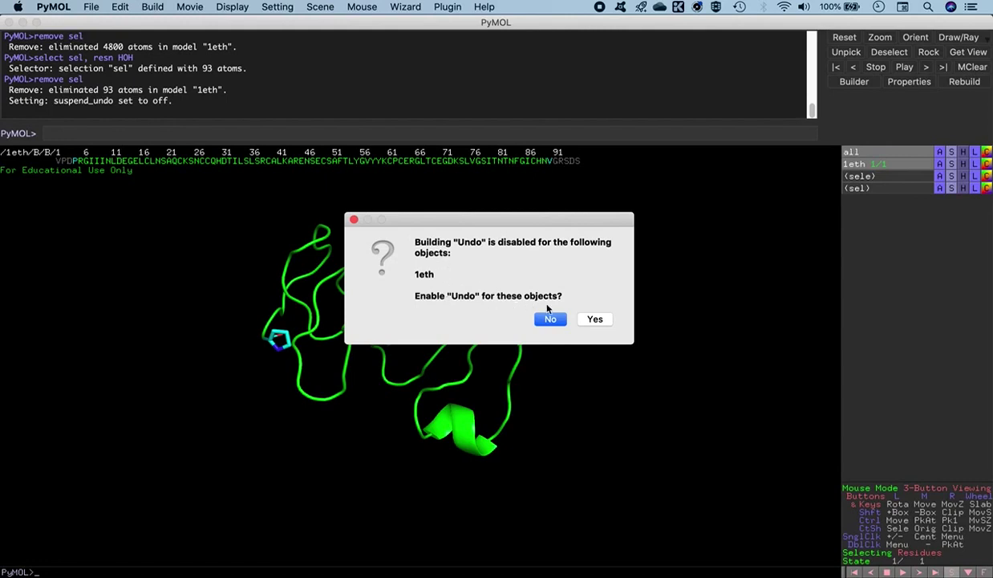
click(591, 322)
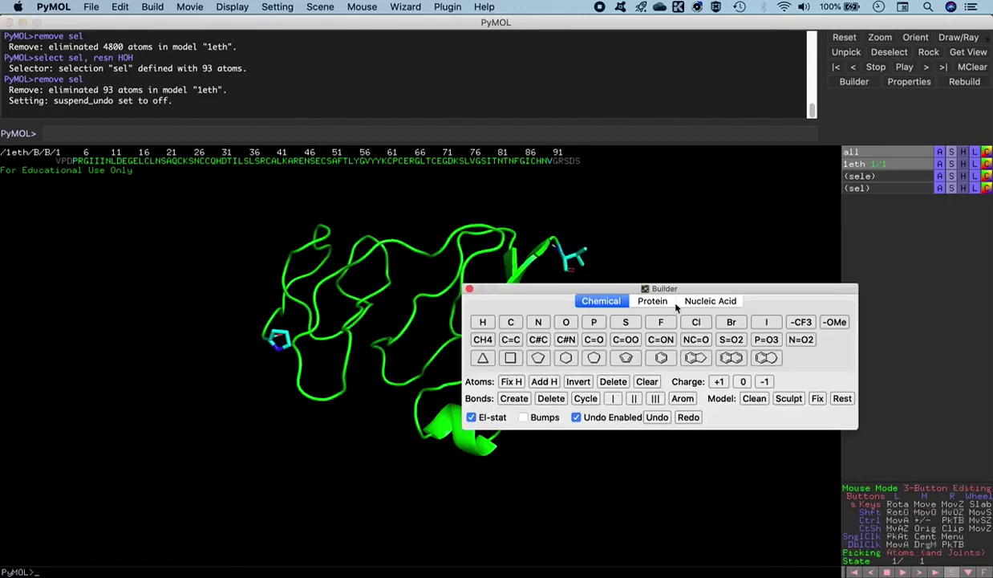
drag(684, 291, 827, 41)
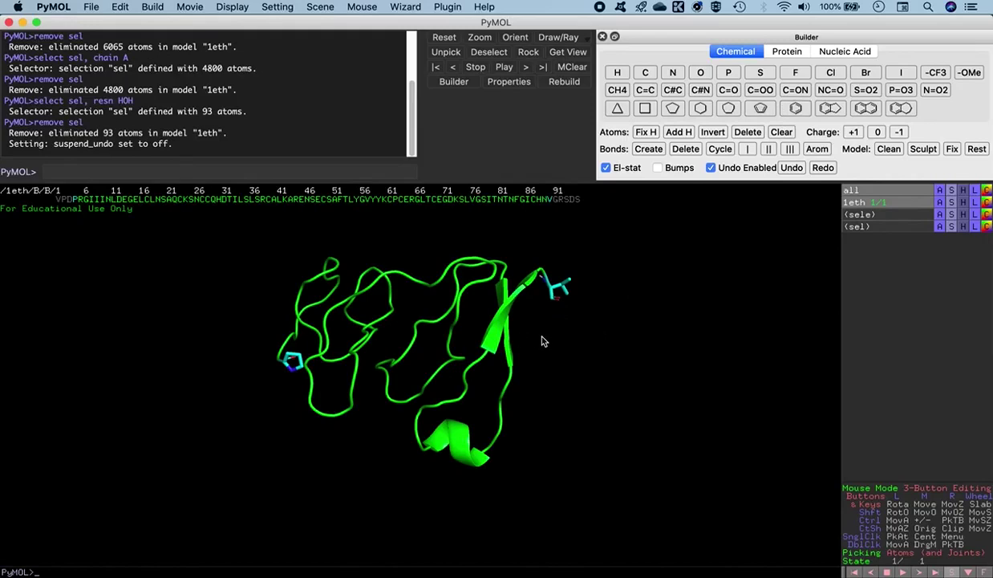
Switch the Builder to the Protein tab with secondary structure Beta Sheet (Anti-Parallel)
click(779, 51)
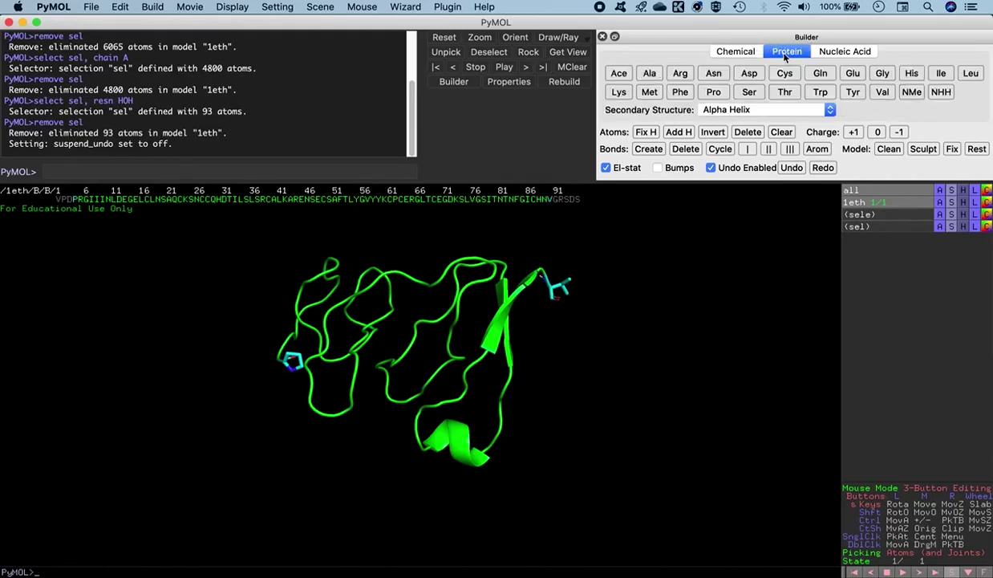
click(842, 52)
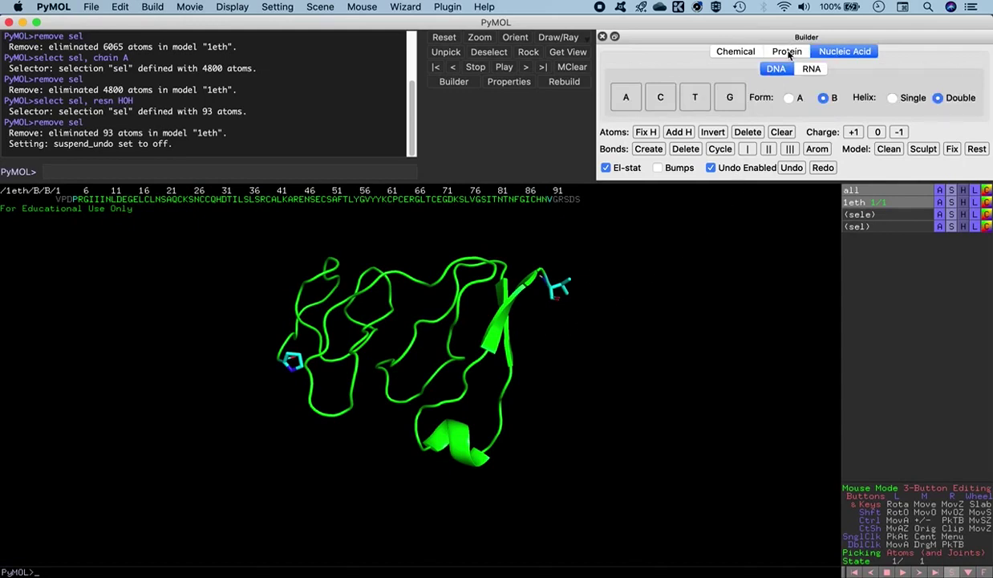
click(789, 54)
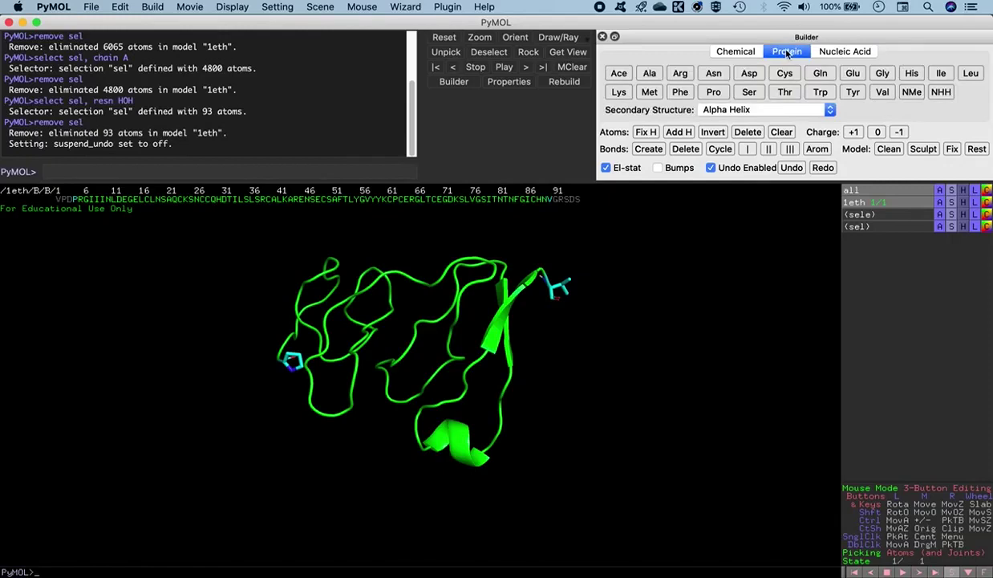
click(652, 146)
click(762, 112)
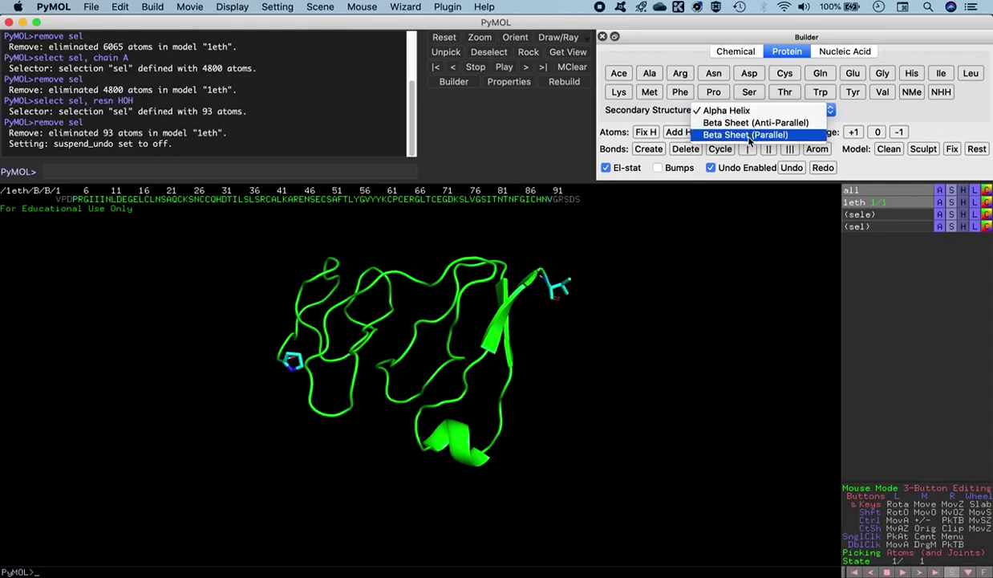
click(734, 111)
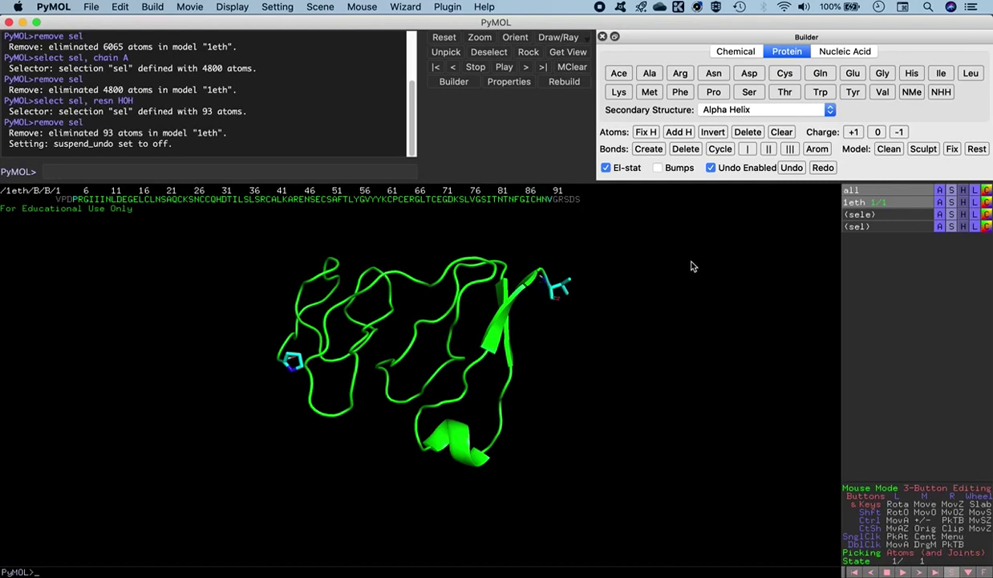
click(826, 110)
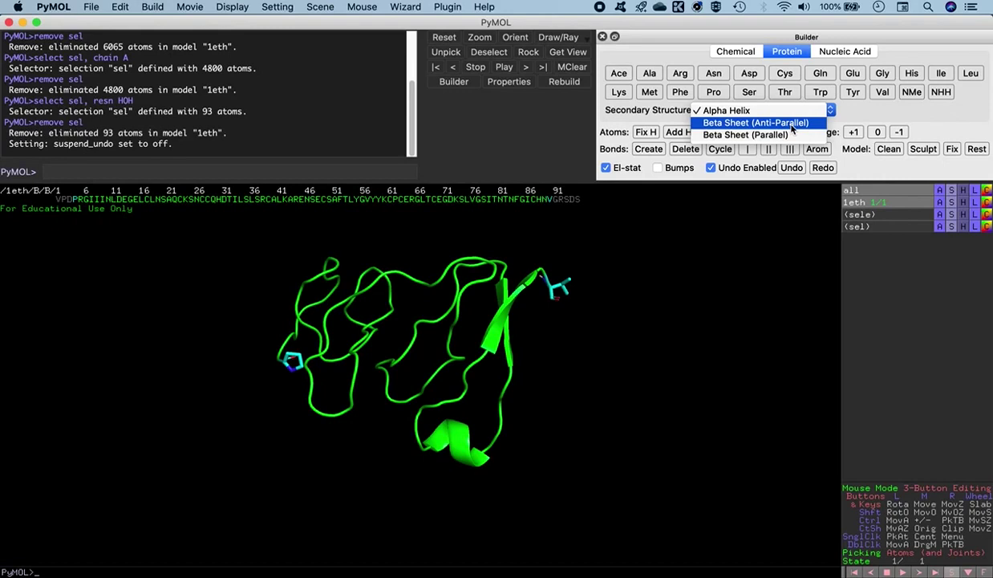
click(792, 128)
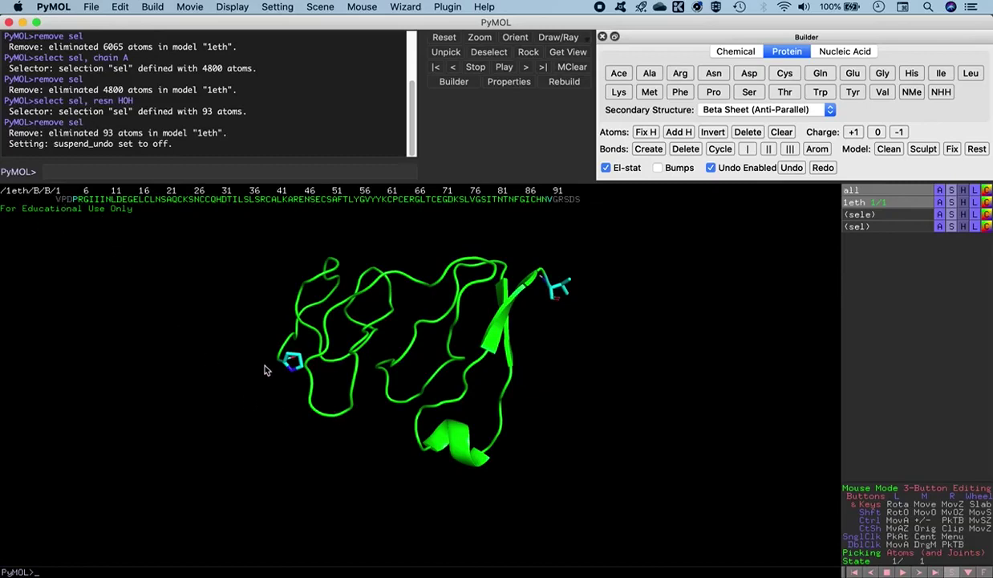
drag(320, 370, 328, 401)
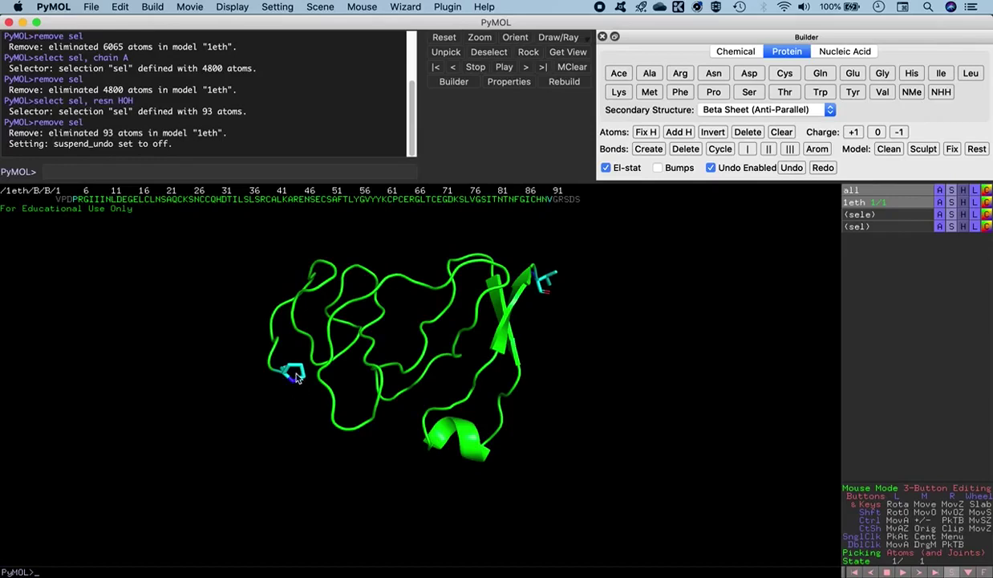
Zoom onto chain B's proline 4 and pick its backbone nitrogen as pk1
middle_click(295, 377)
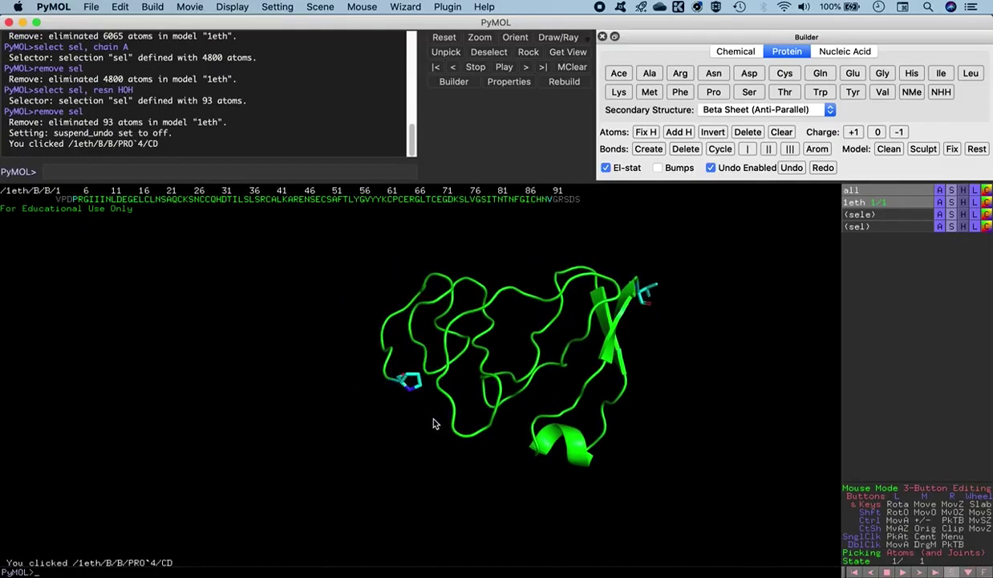
right_drag(433, 424, 456, 523)
right_drag(441, 429, 457, 495)
right_drag(436, 415, 441, 443)
right_drag(391, 416, 404, 457)
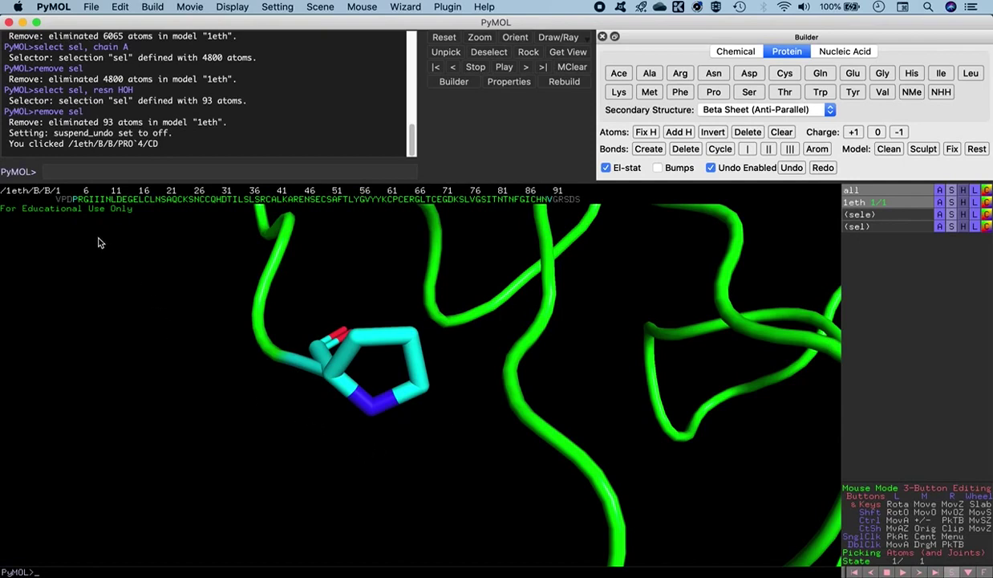
click(373, 413)
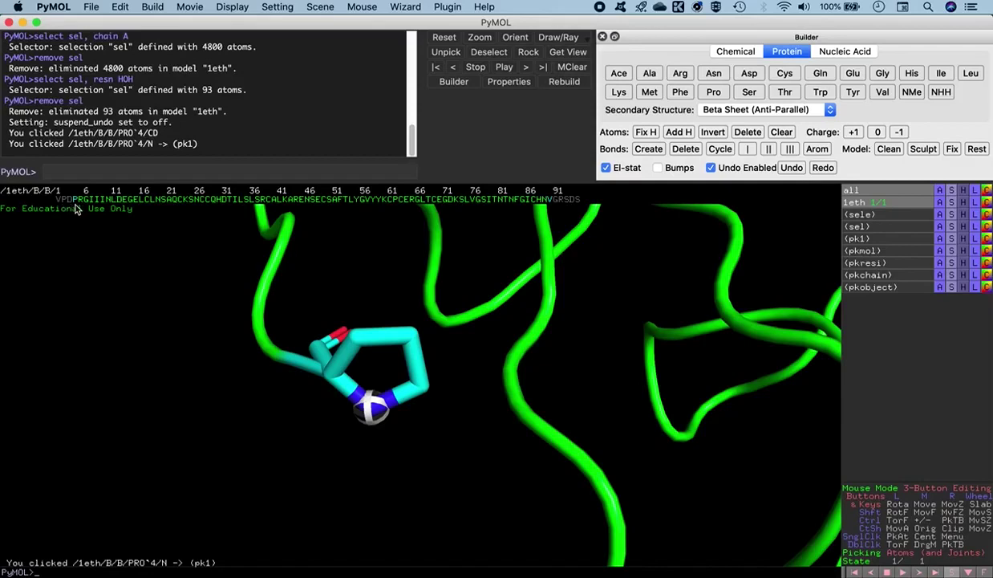
Build Asp, Pro and Val onto chain B's N-terminus so it begins VPDPRG
click(751, 79)
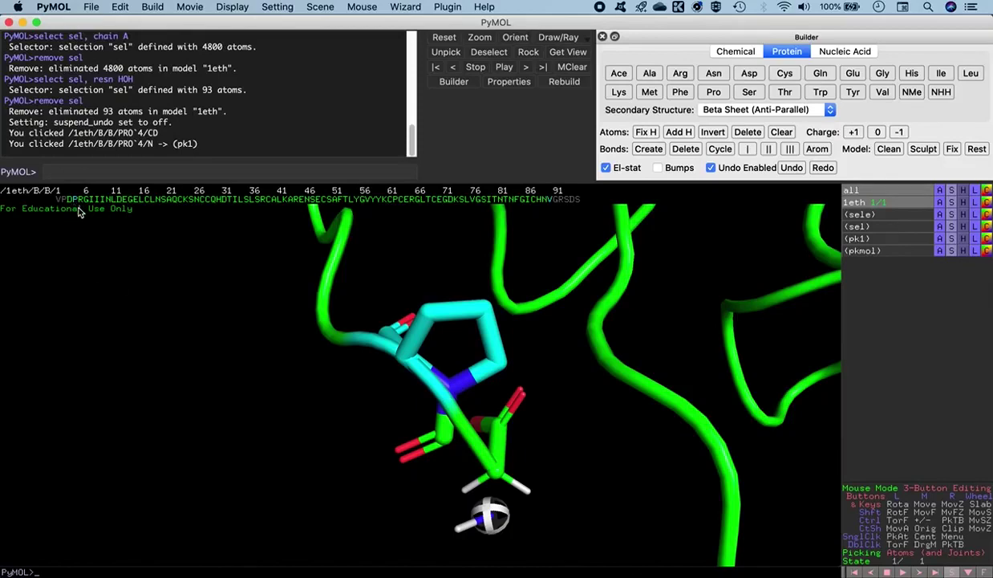
drag(561, 470, 567, 446)
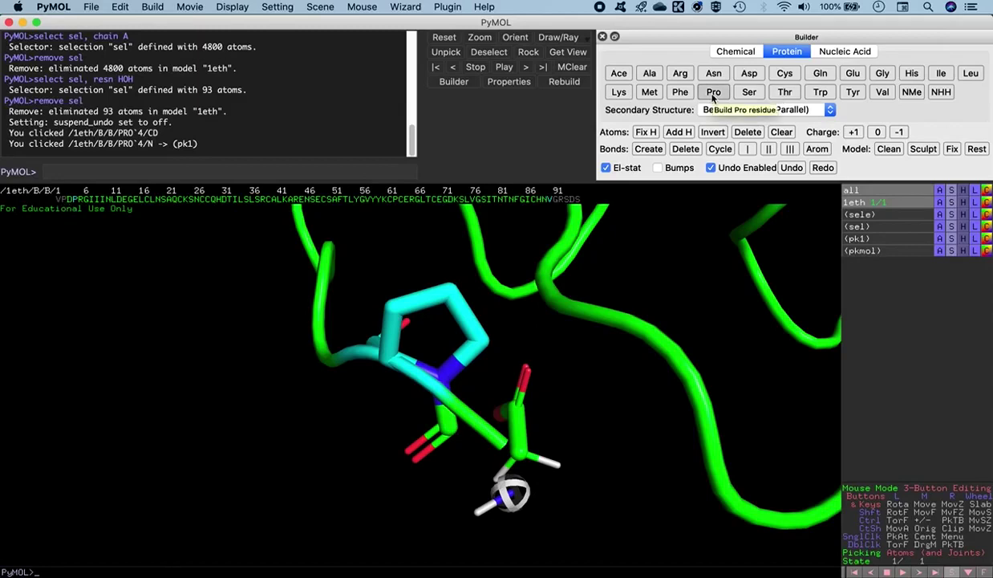
click(713, 97)
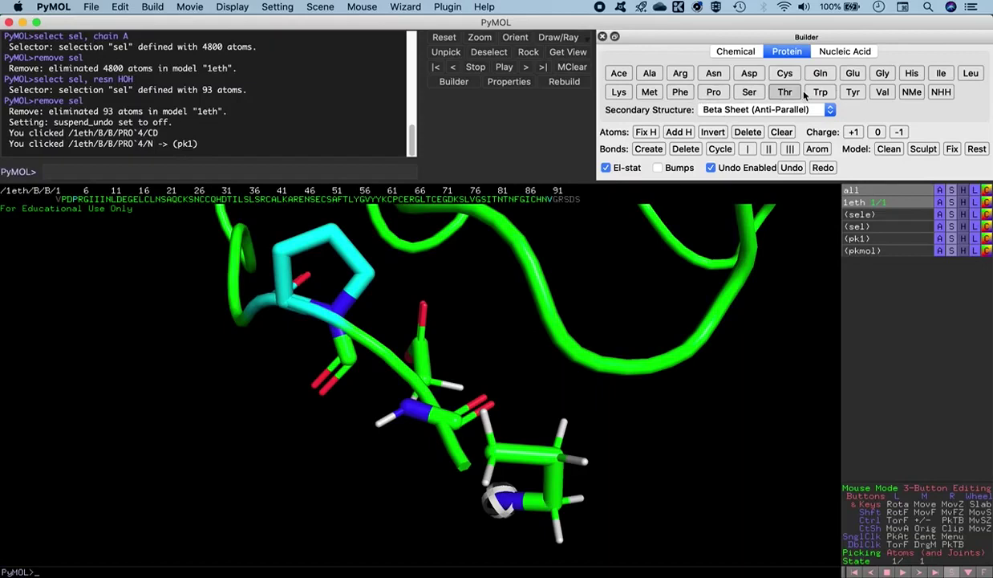
click(883, 92)
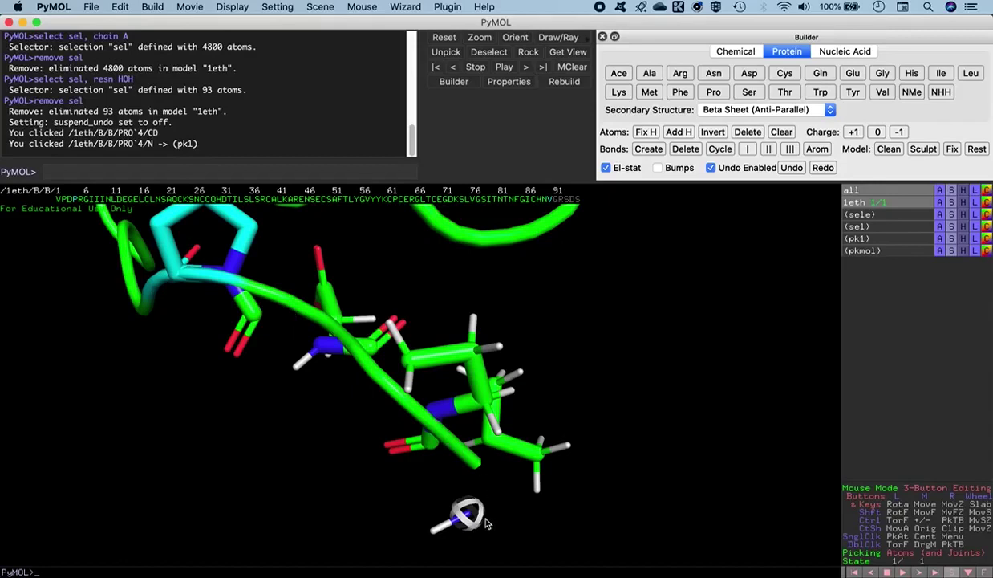
right_drag(620, 365, 563, 326)
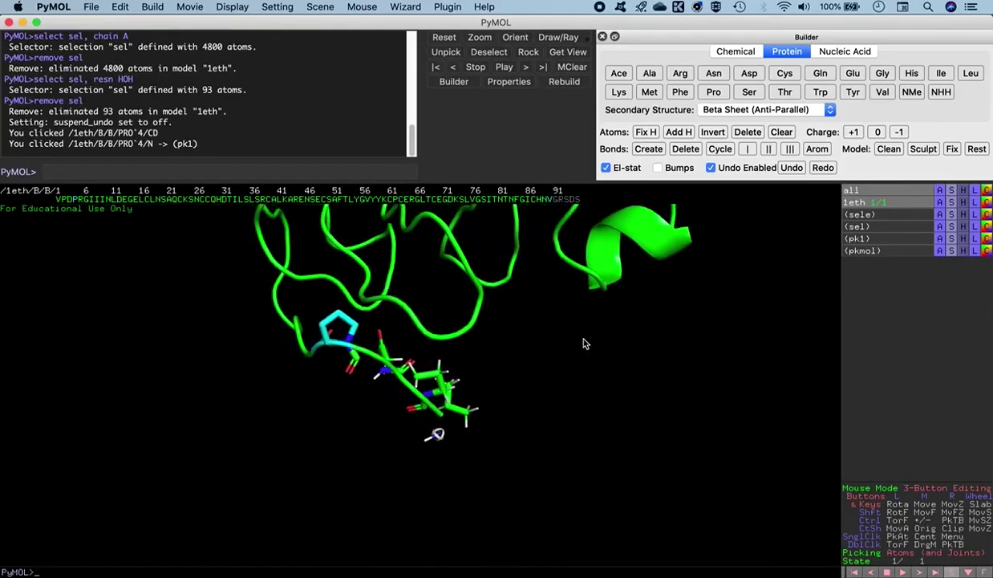
Render the new V, P and D residues as licorice and clear the pk1 pick
click(57, 200)
click(63, 202)
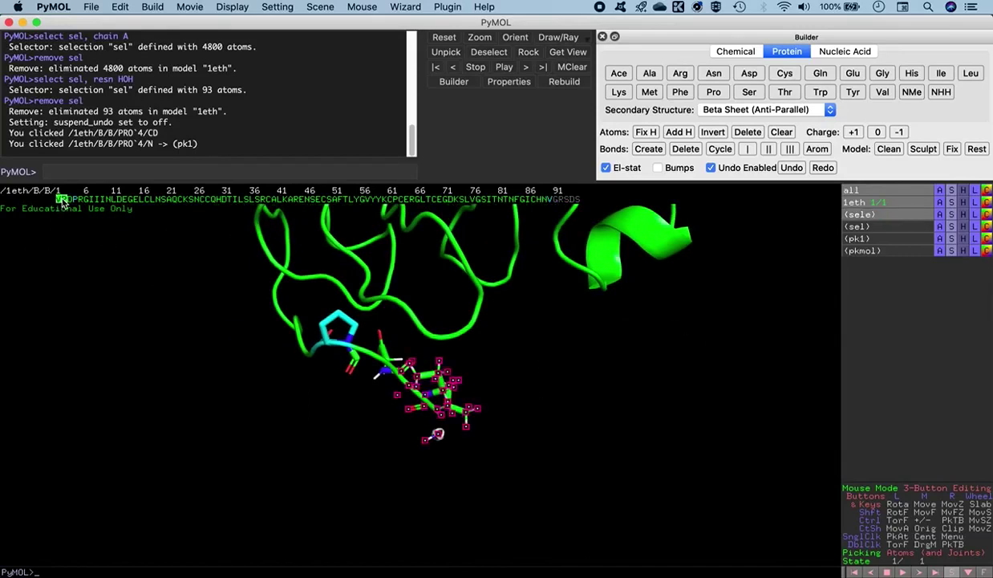
click(69, 200)
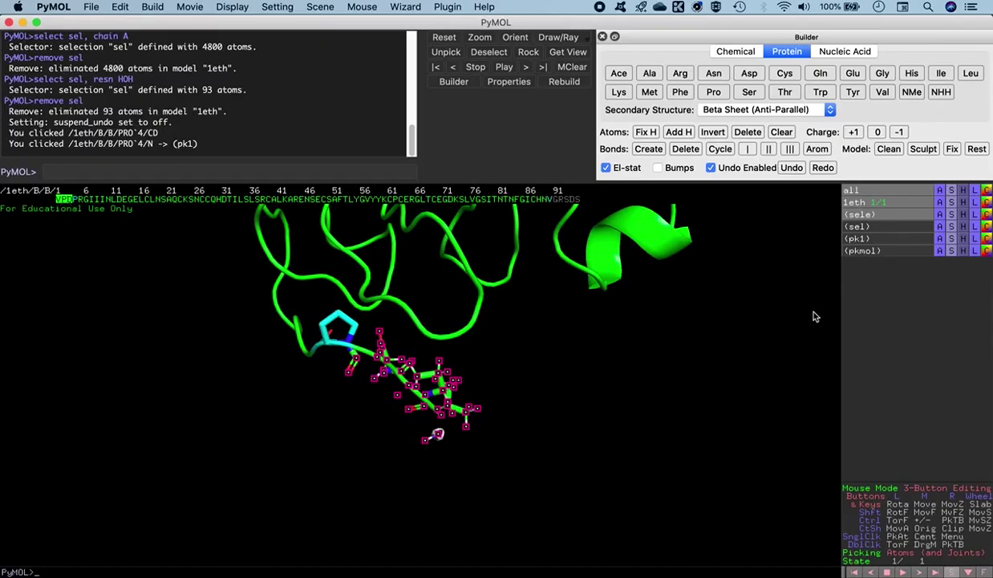
click(952, 218)
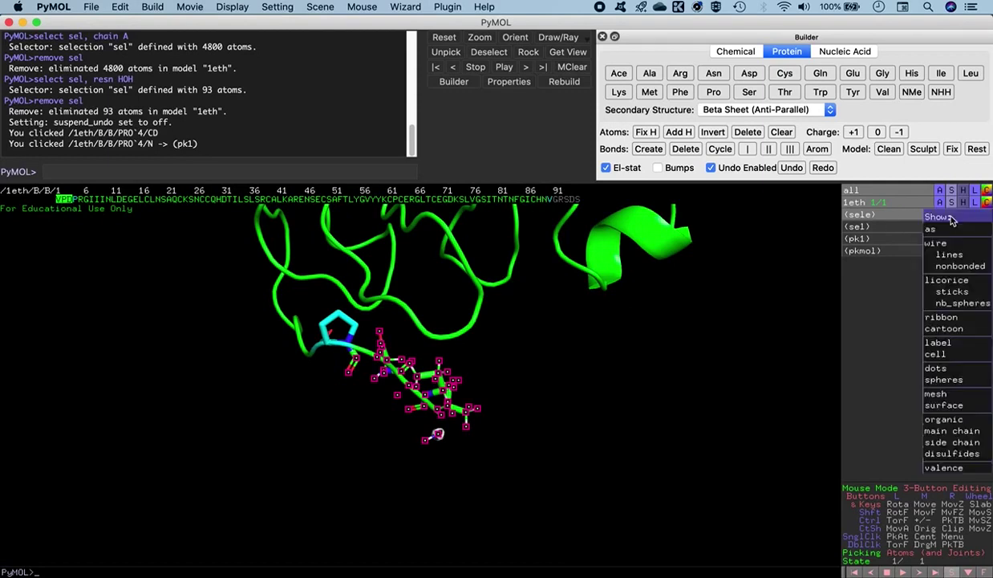
click(949, 283)
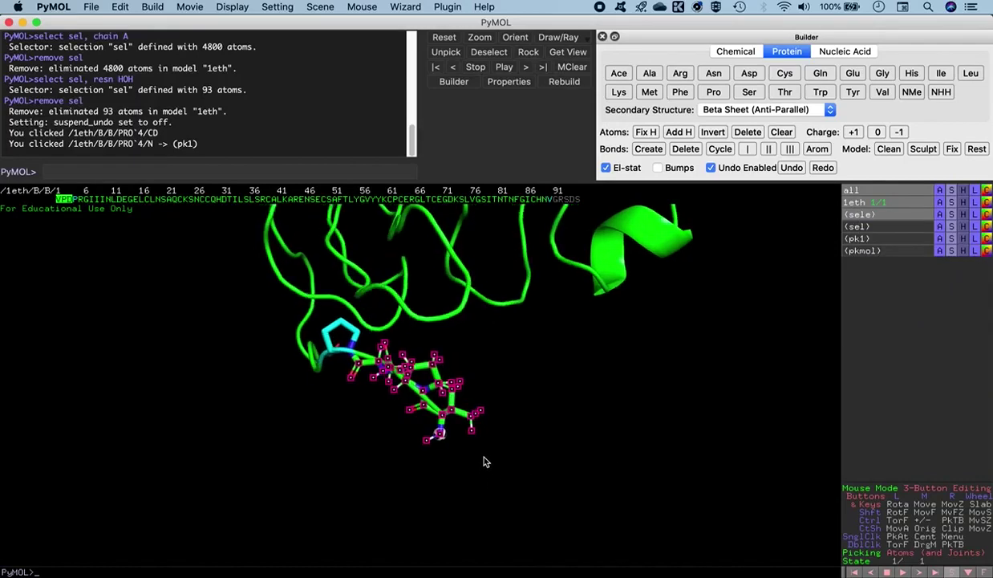
click(528, 418)
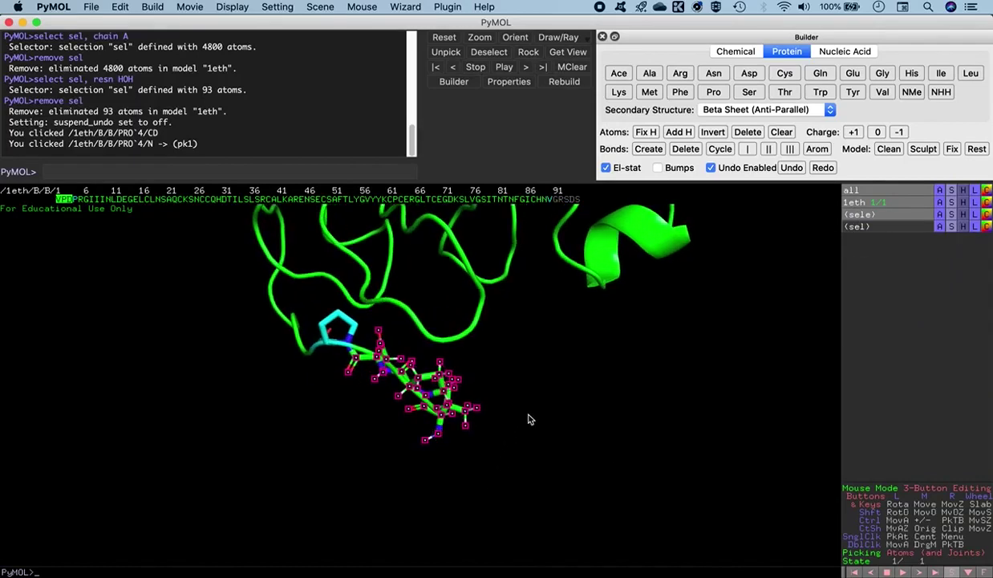
Deselect the new residues and rotate and zoom the view onto chain B's valine 90
click(61, 198)
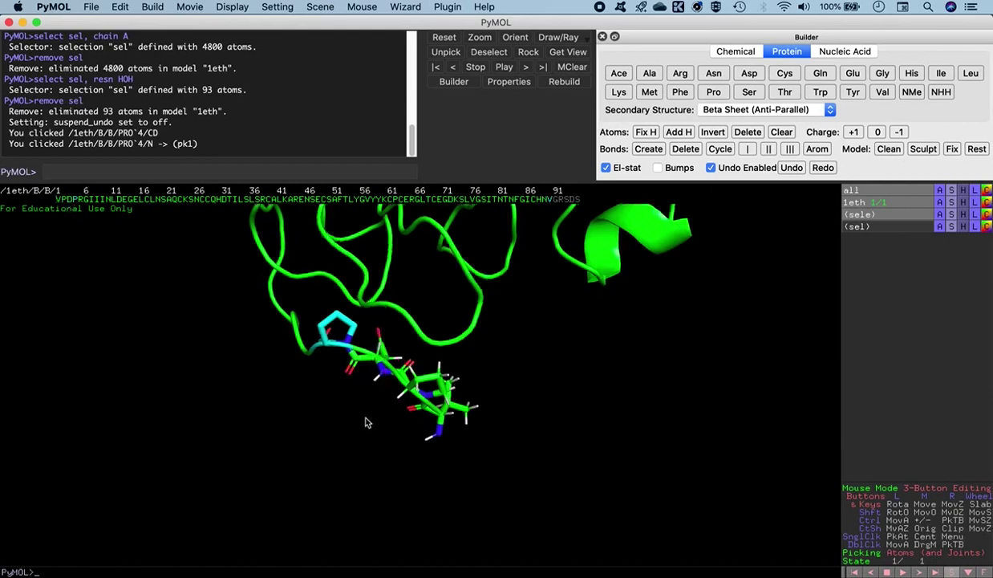
drag(365, 424, 365, 436)
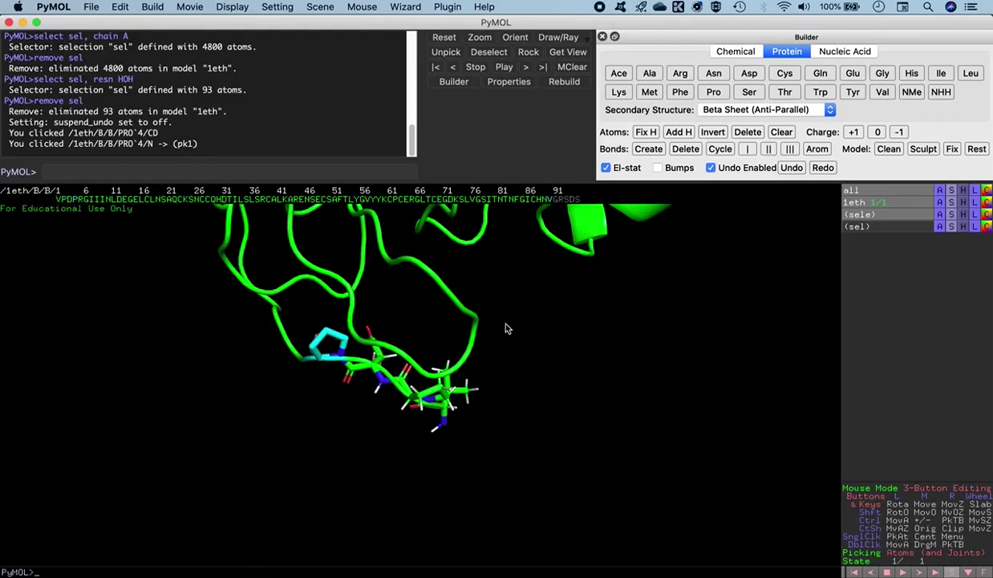
drag(488, 296, 466, 425)
drag(427, 387, 493, 423)
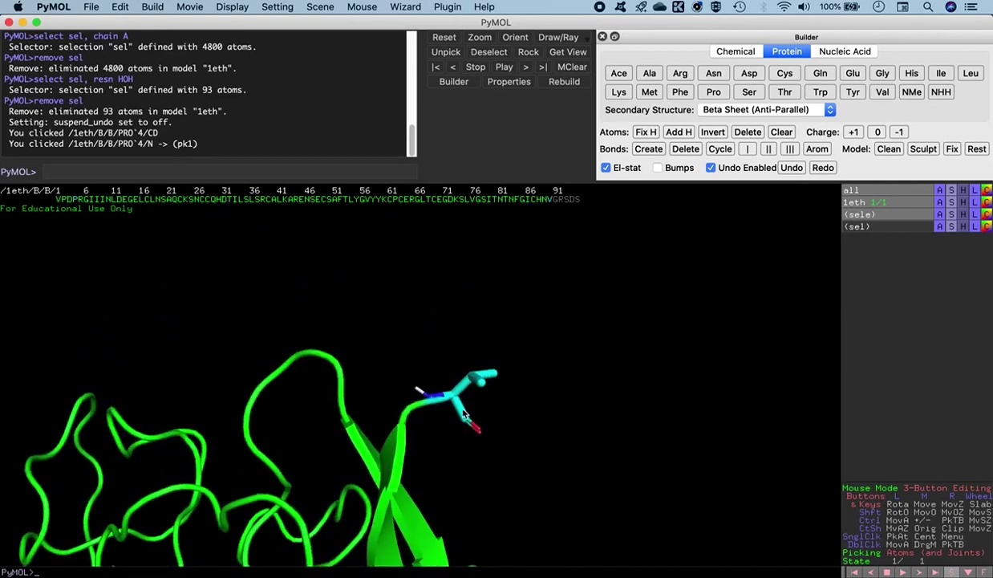
drag(451, 393, 463, 414)
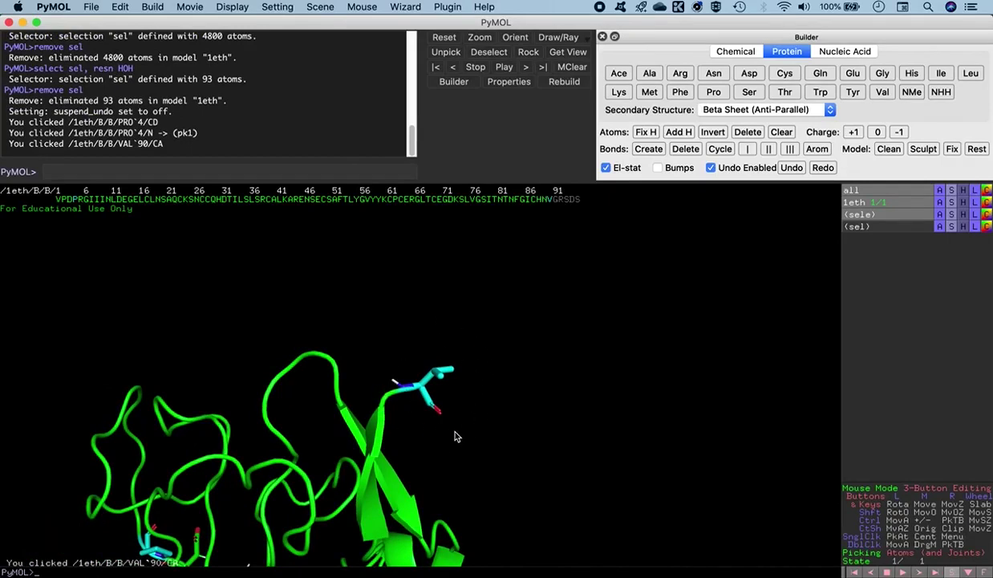
right_drag(490, 410, 574, 539)
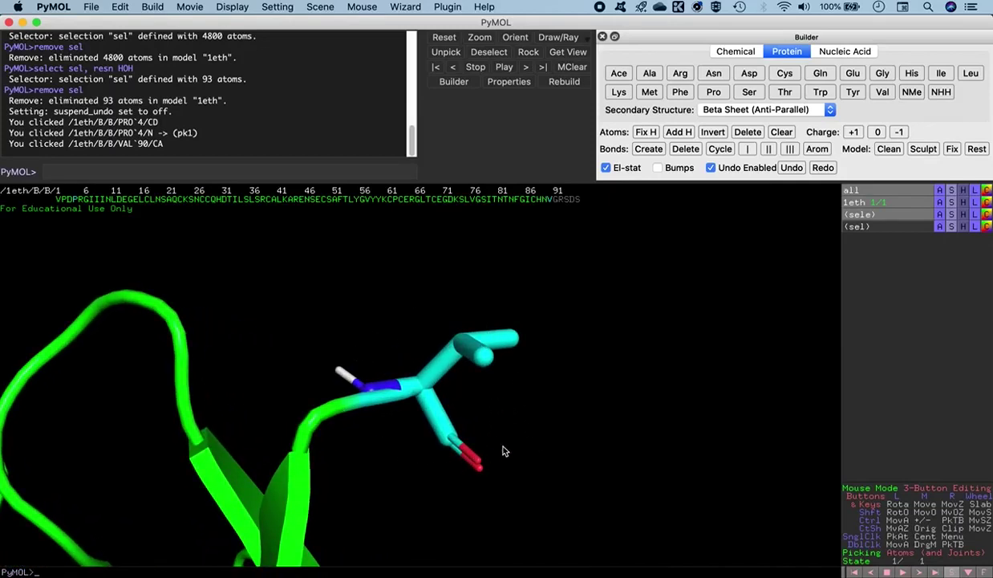
mouse_move(383, 451)
mouse_down()
mouse_move(377, 399)
mouse_move(382, 441)
mouse_up()
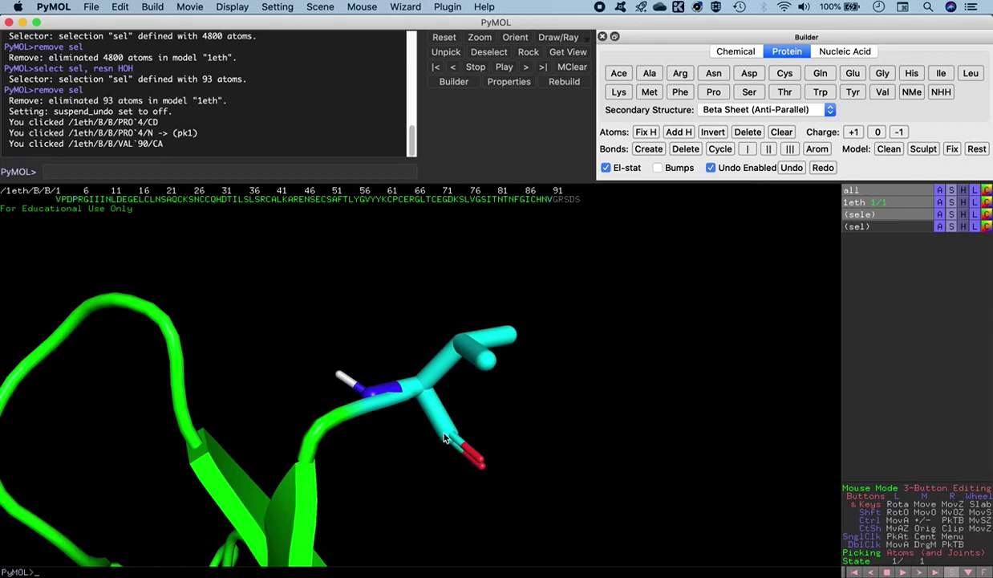
drag(365, 405, 430, 444)
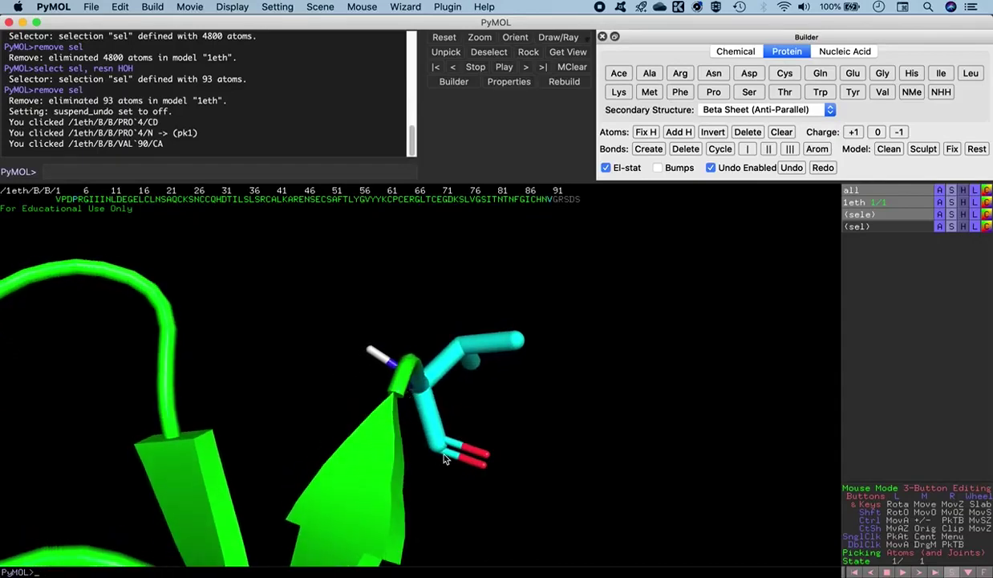
drag(472, 413, 467, 427)
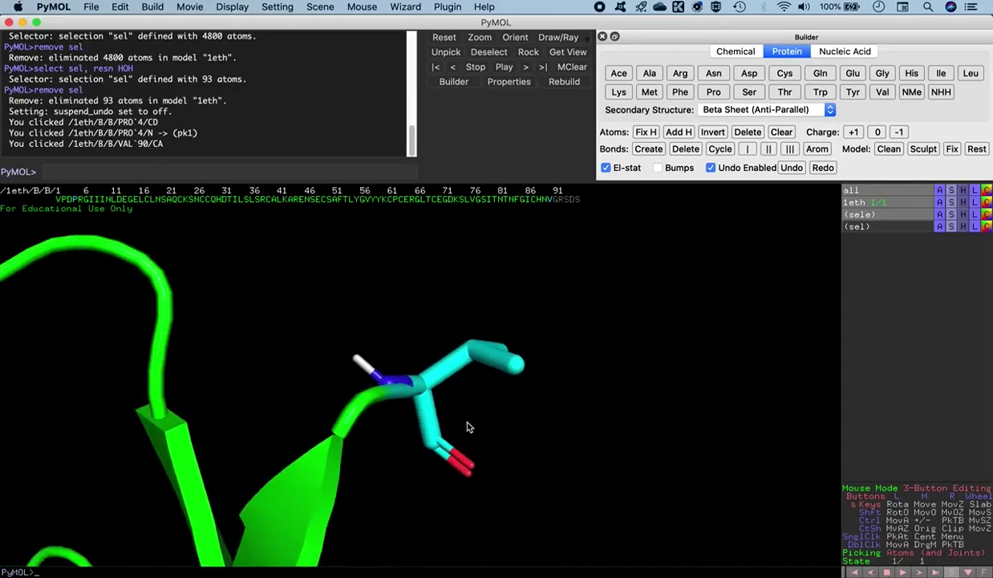
Pick valine 90's carbonyl carbon as pk1 and attach a glycine after it
click(430, 446)
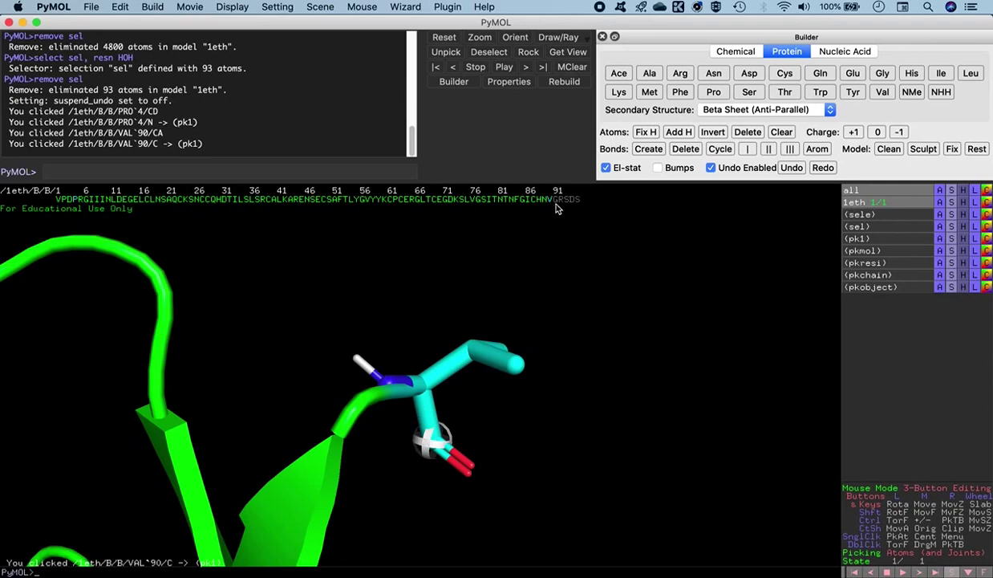
click(882, 73)
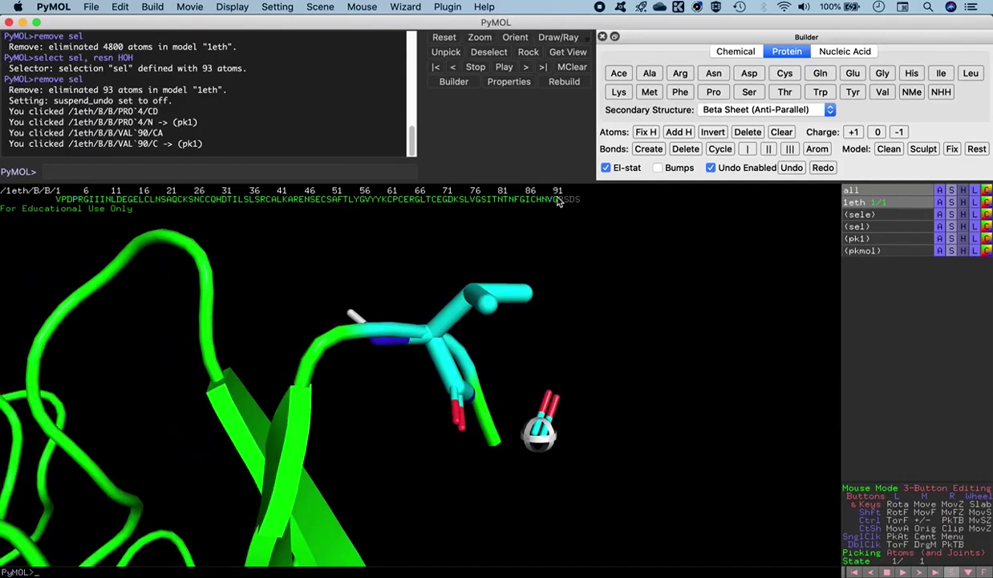
drag(530, 478, 508, 484)
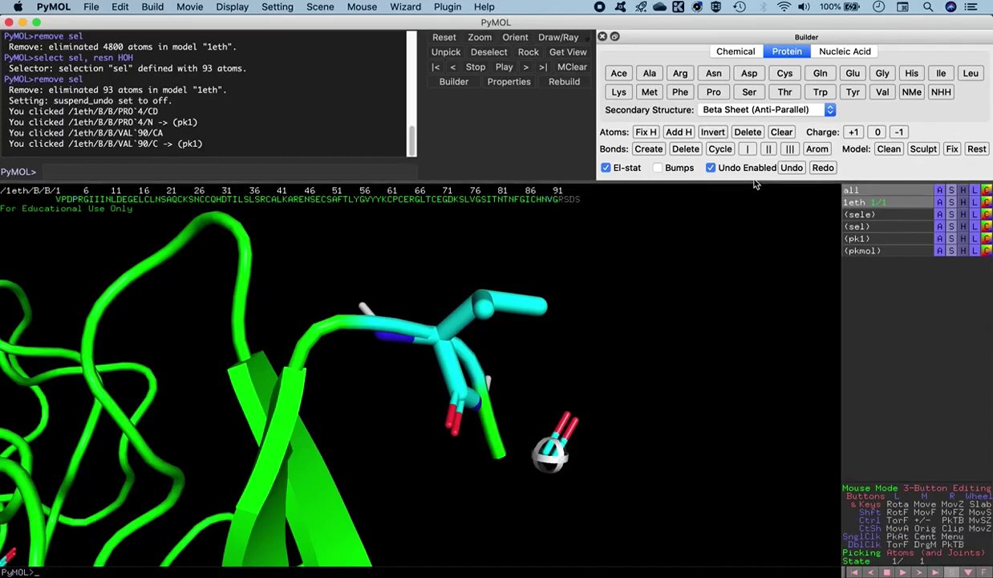
Add Arg, Ser, Asp and Ser after the glycine, then select the GRSDS tail
click(680, 74)
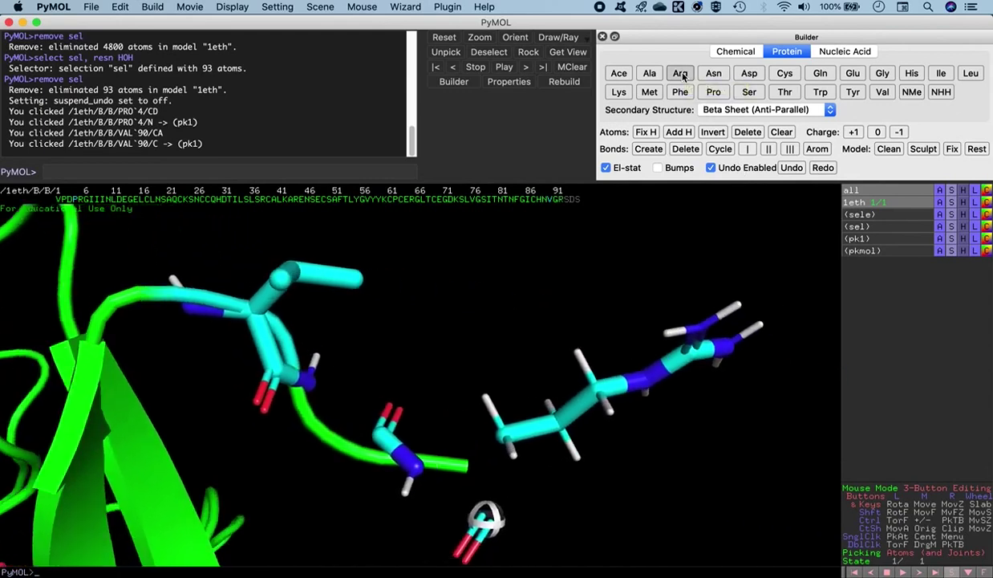
drag(533, 484, 498, 442)
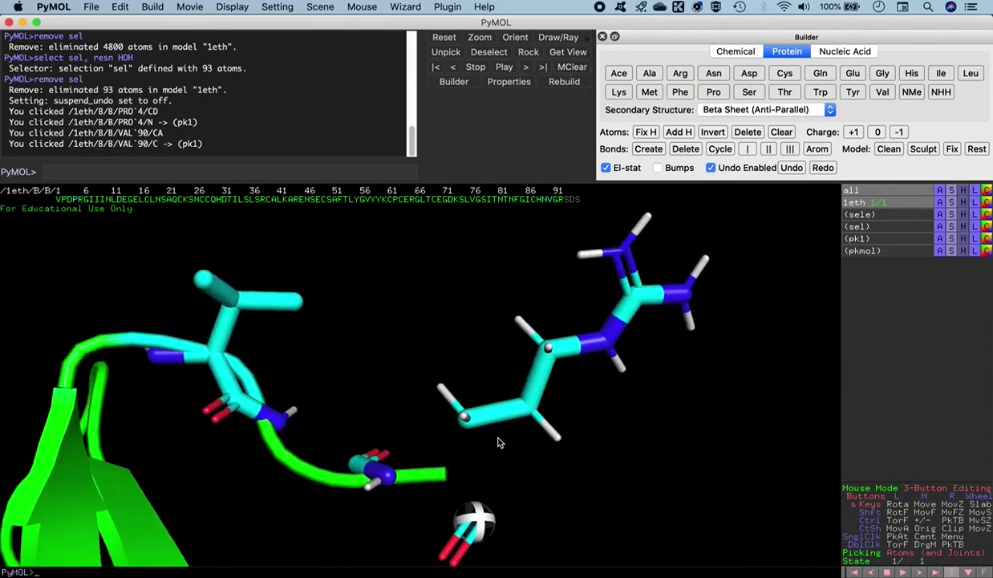
middle_drag(519, 470, 479, 432)
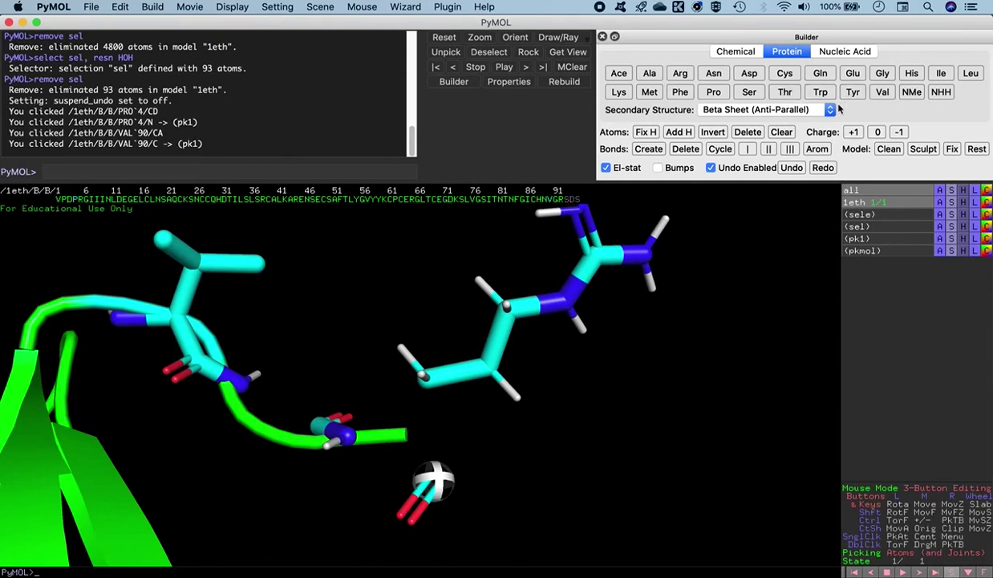
click(746, 93)
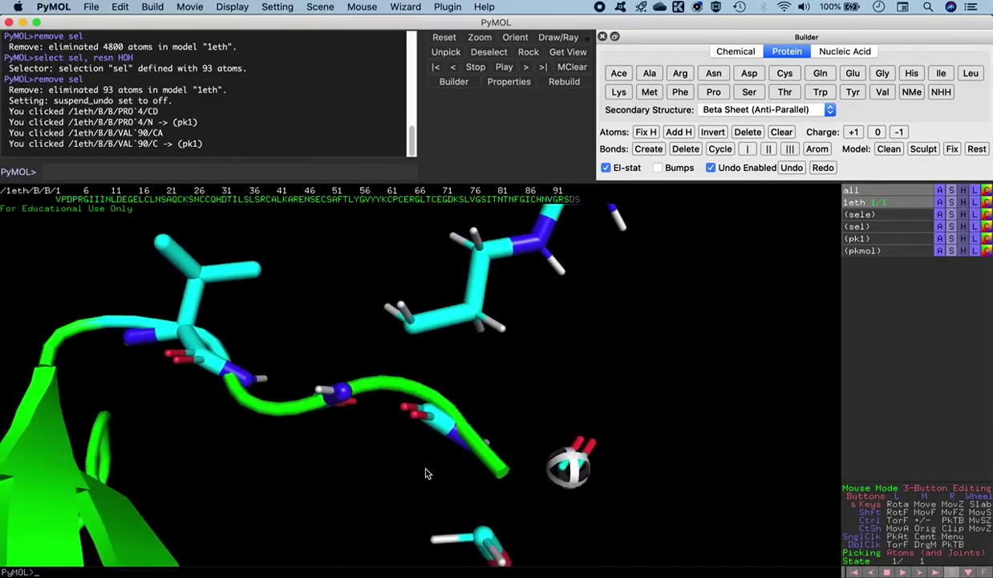
middle_drag(428, 476, 437, 413)
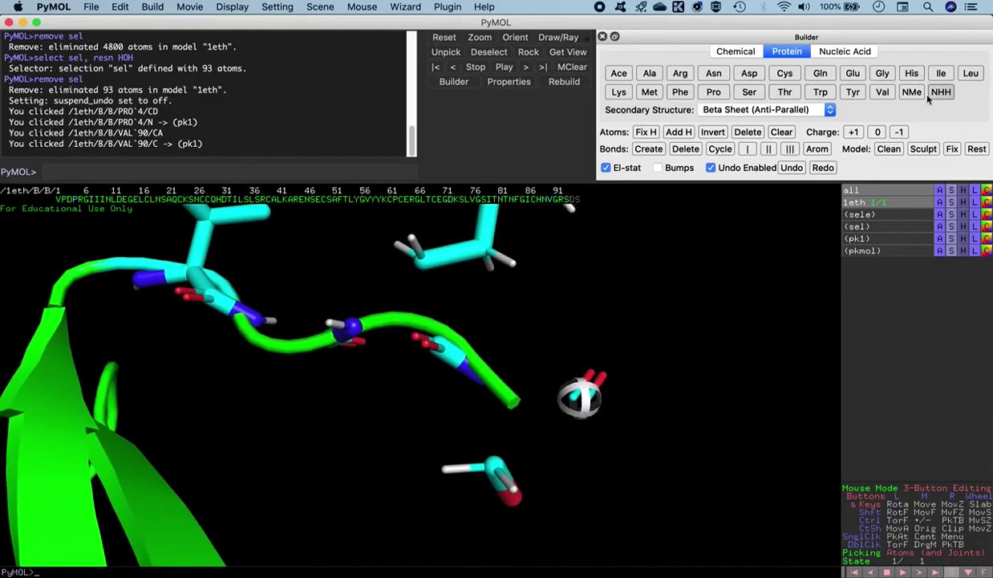
click(749, 75)
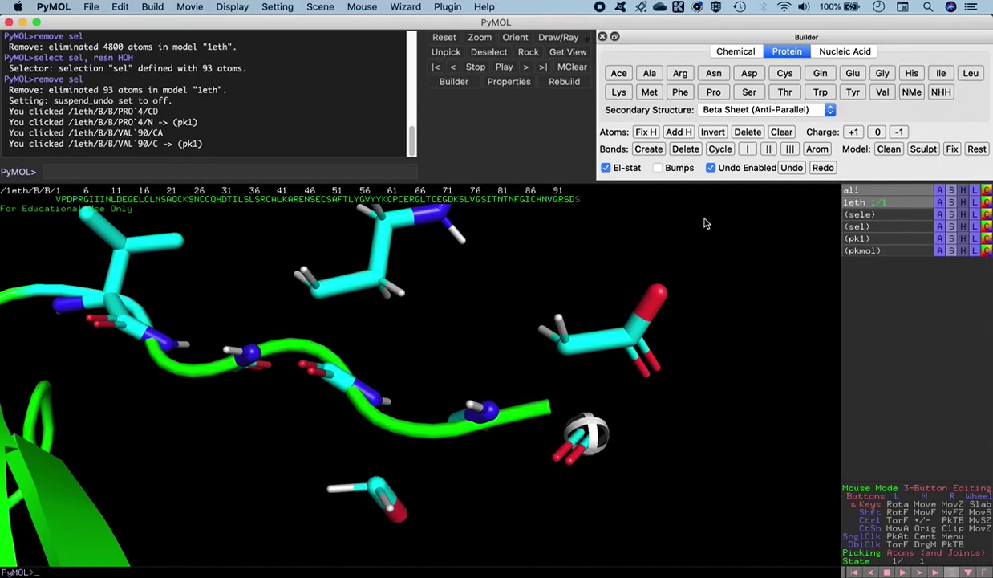
click(752, 95)
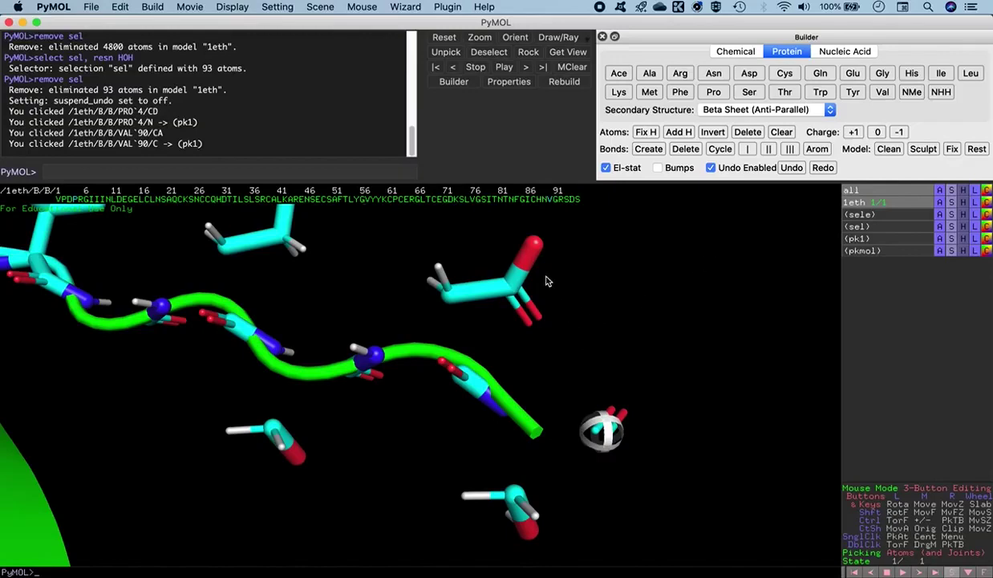
drag(552, 198, 578, 198)
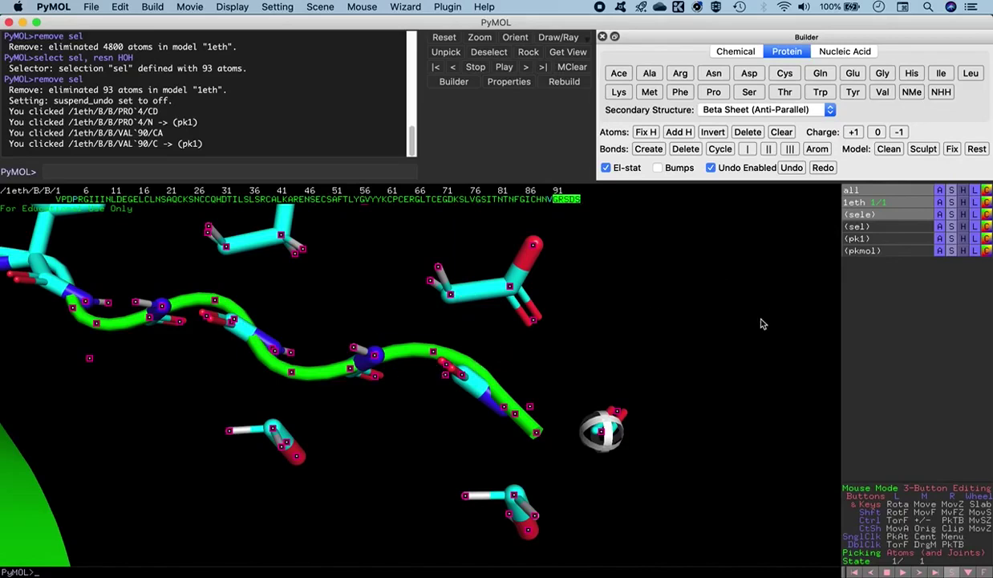
Show the selected GRSDS residues as licorice sticks and zoom out to the whole protein
click(952, 215)
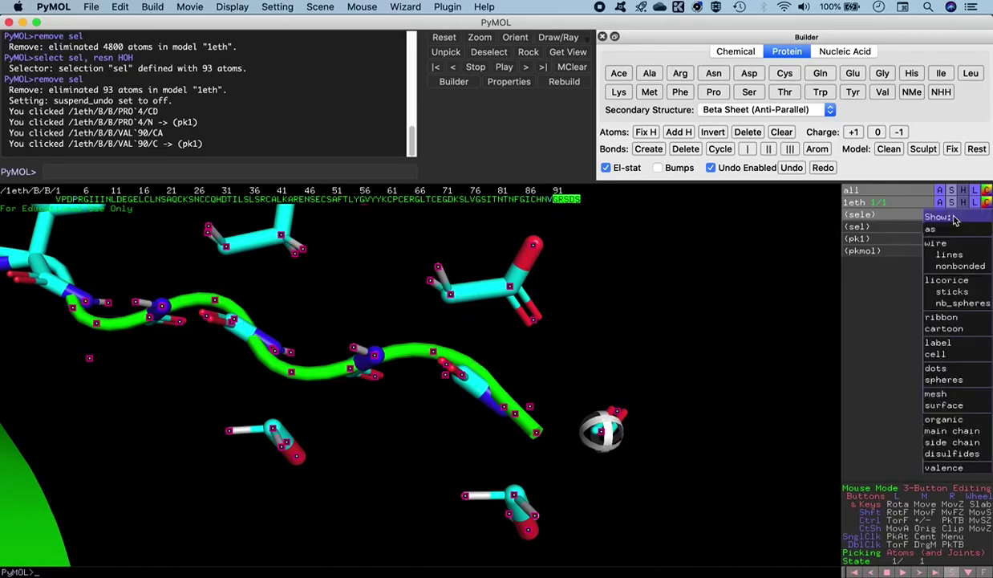
click(949, 280)
drag(536, 350, 370, 478)
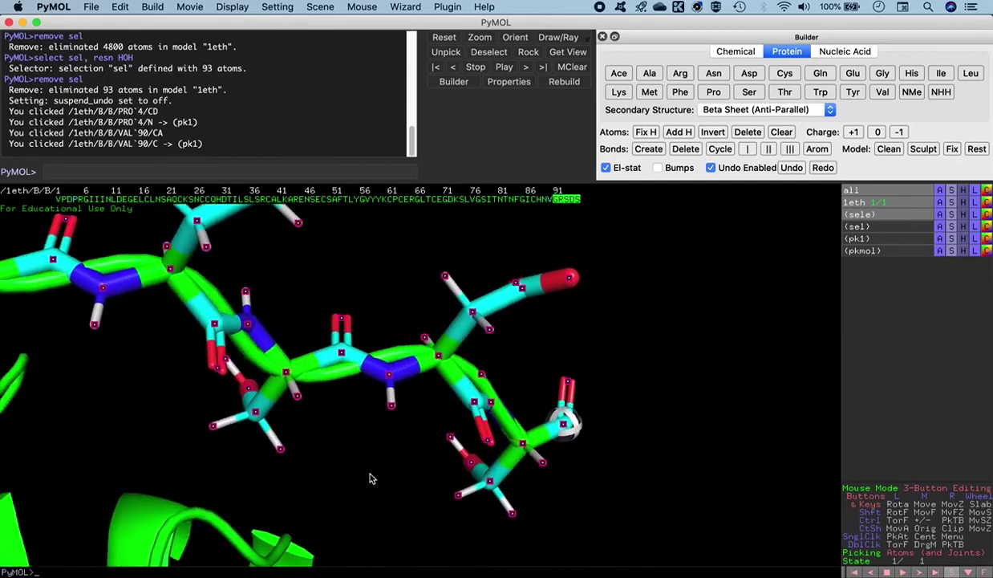
right_drag(642, 354, 599, 284)
drag(598, 284, 350, 293)
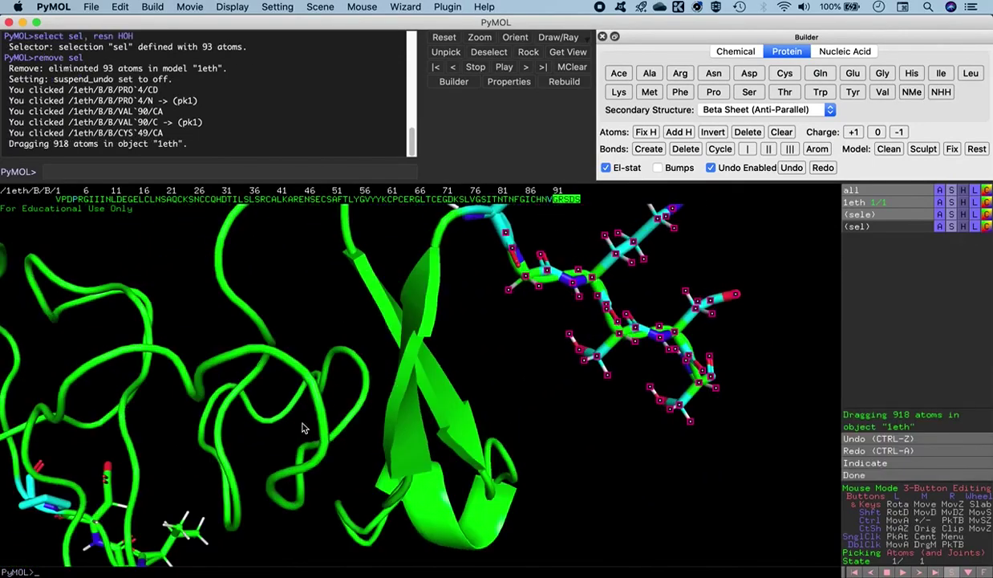
shift+drag(291, 443, 501, 398)
right_drag(491, 404, 448, 273)
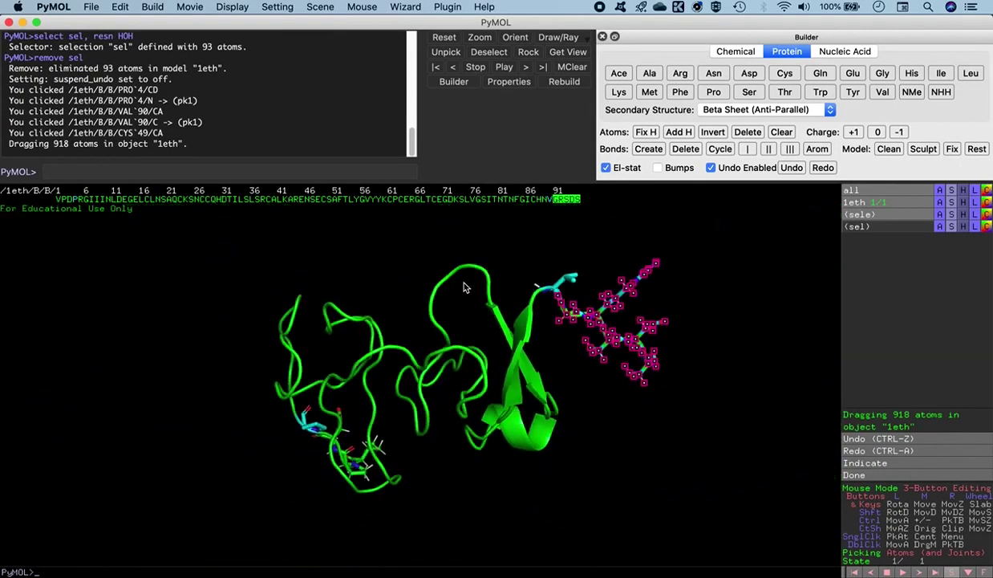
Clear the selection and reorient the molecule so both stick termini are visible
click(597, 417)
drag(584, 416, 372, 368)
middle_drag(413, 443, 420, 375)
drag(420, 377, 425, 398)
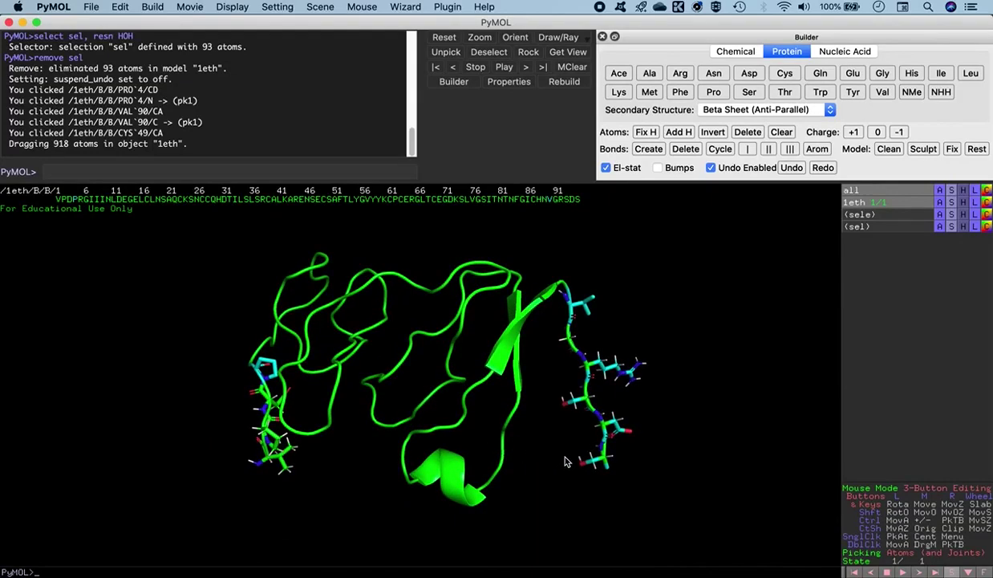
click(93, 10)
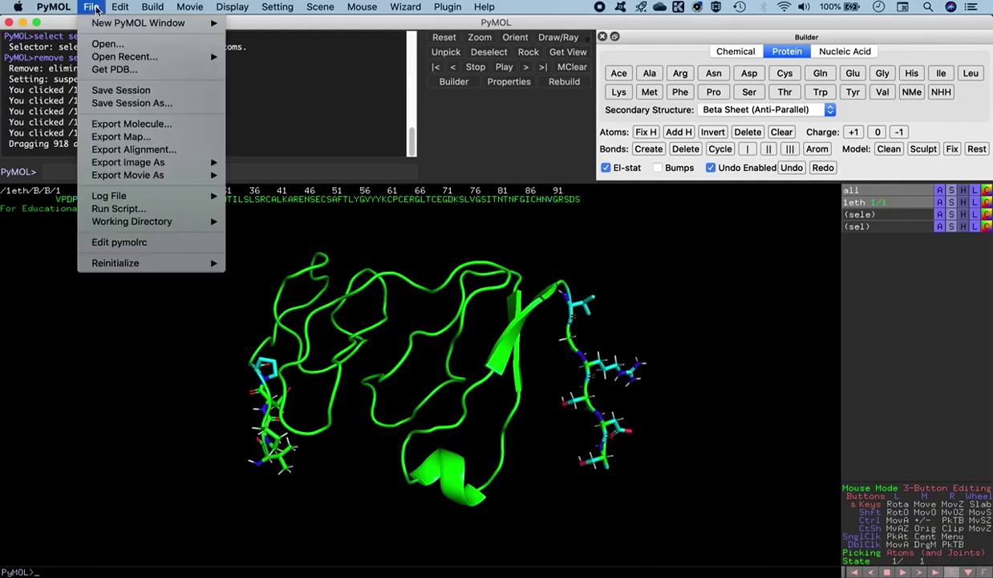
Export the molecule with 'Write HEADER for every object' ticked in PDB Options, reaching the save dialog
mouse_move(150, 180)
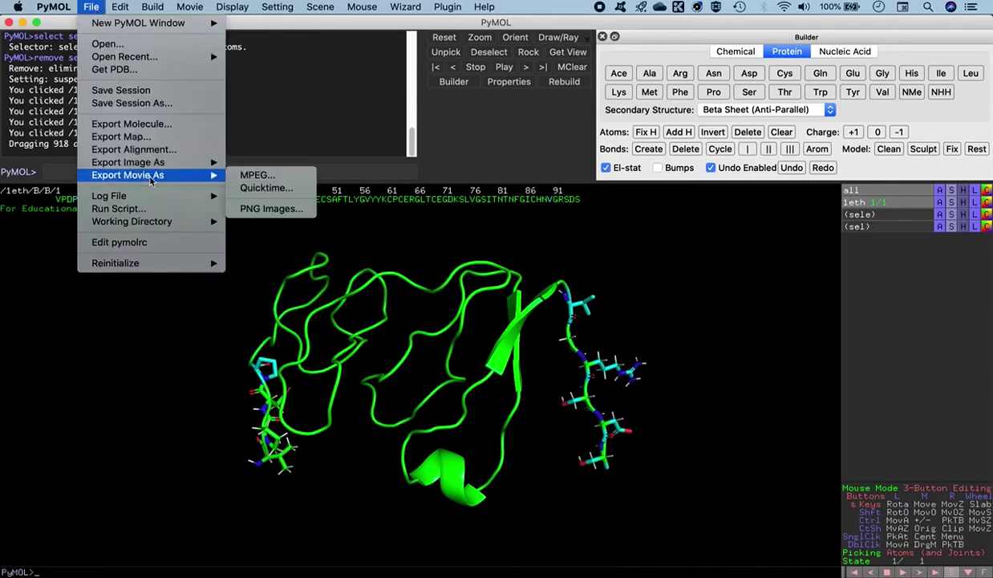
click(136, 125)
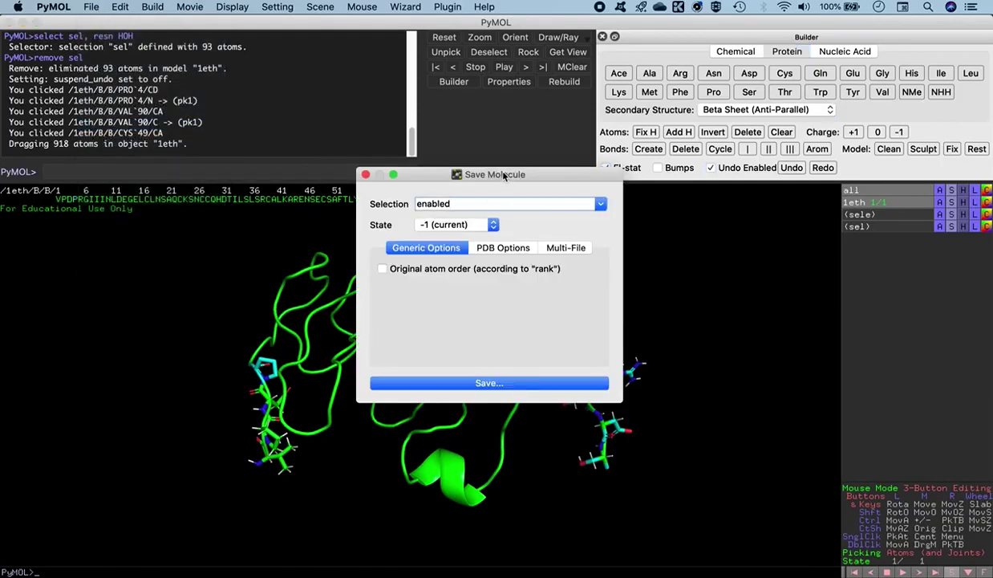
drag(504, 175, 407, 110)
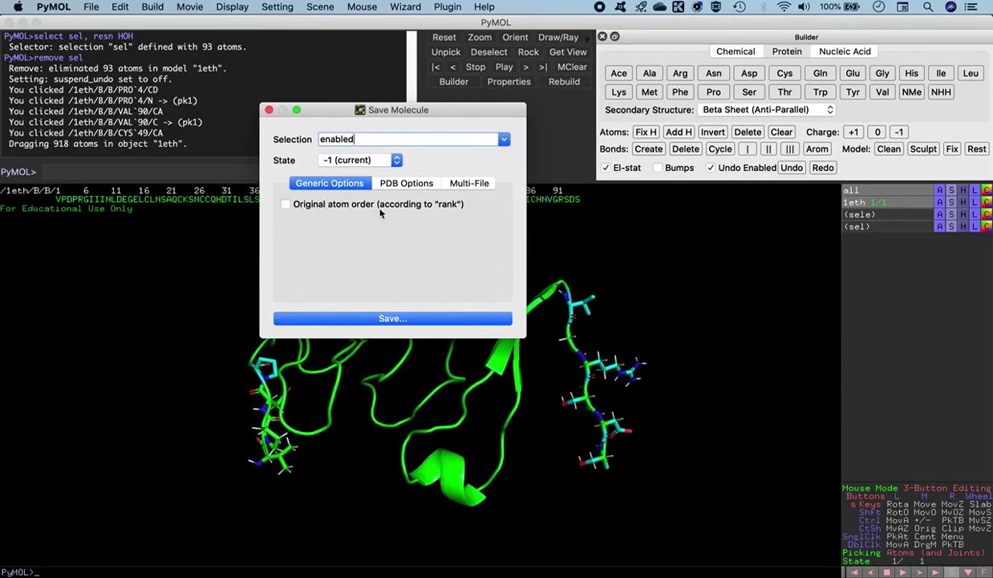
click(405, 184)
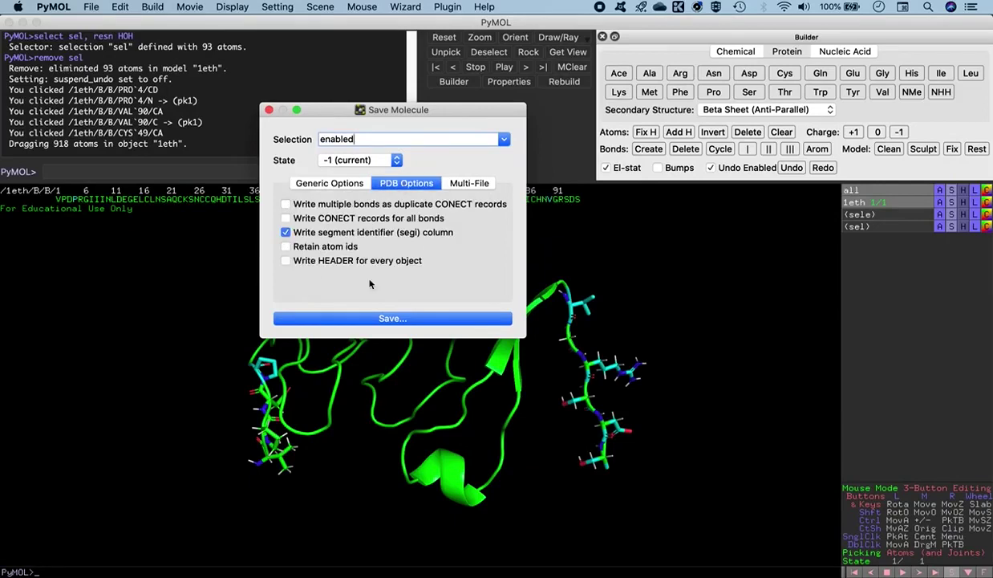
click(303, 262)
click(393, 318)
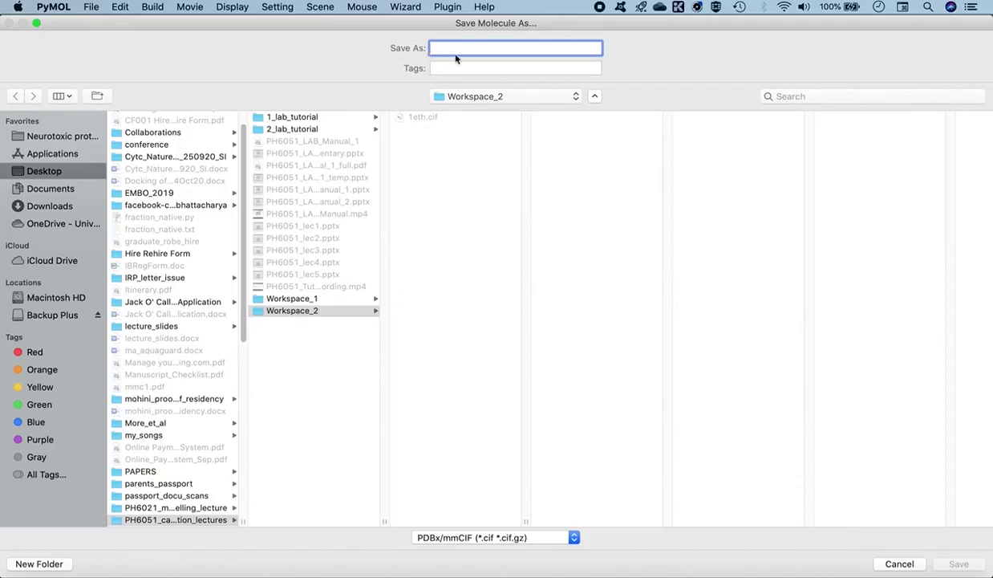
Export the structure as 1eth_mod.pdb in PDB format, then quit PyMOL
text(1eth_mod)
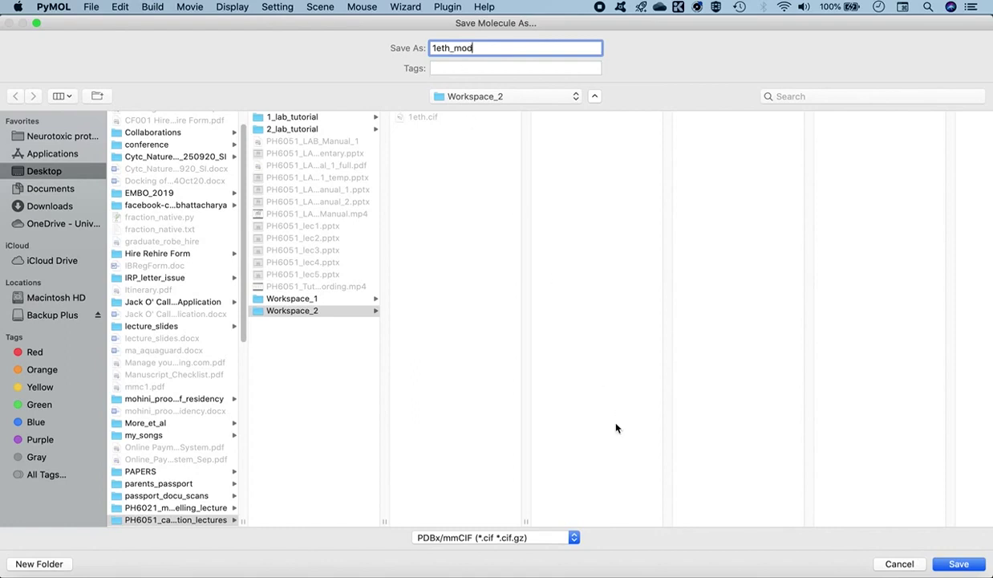
click(521, 543)
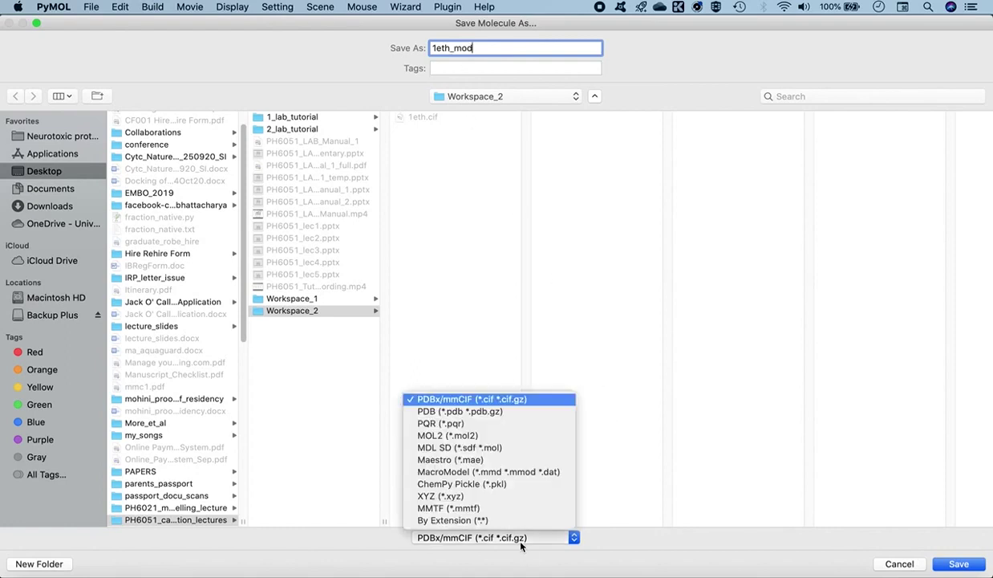
click(469, 412)
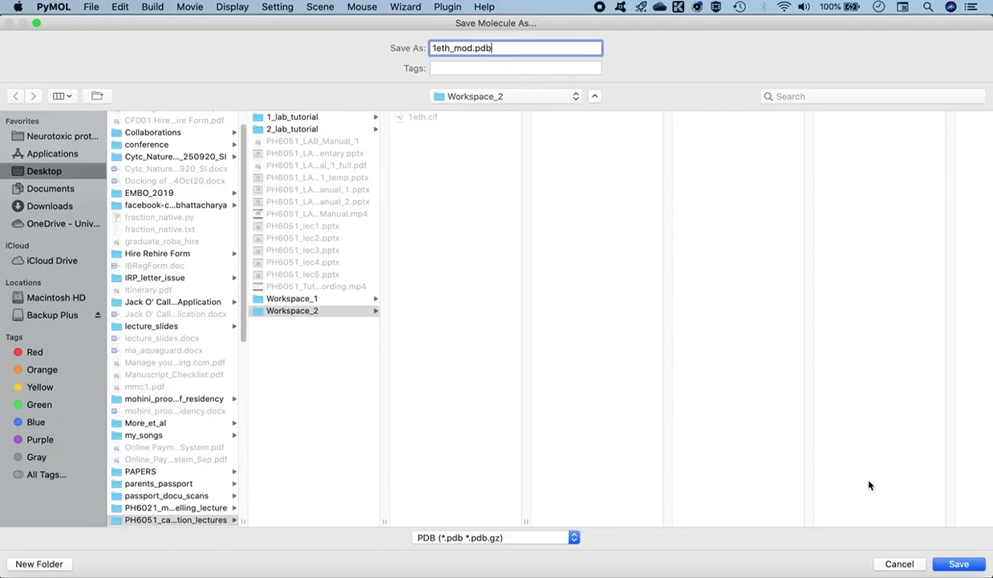
click(956, 564)
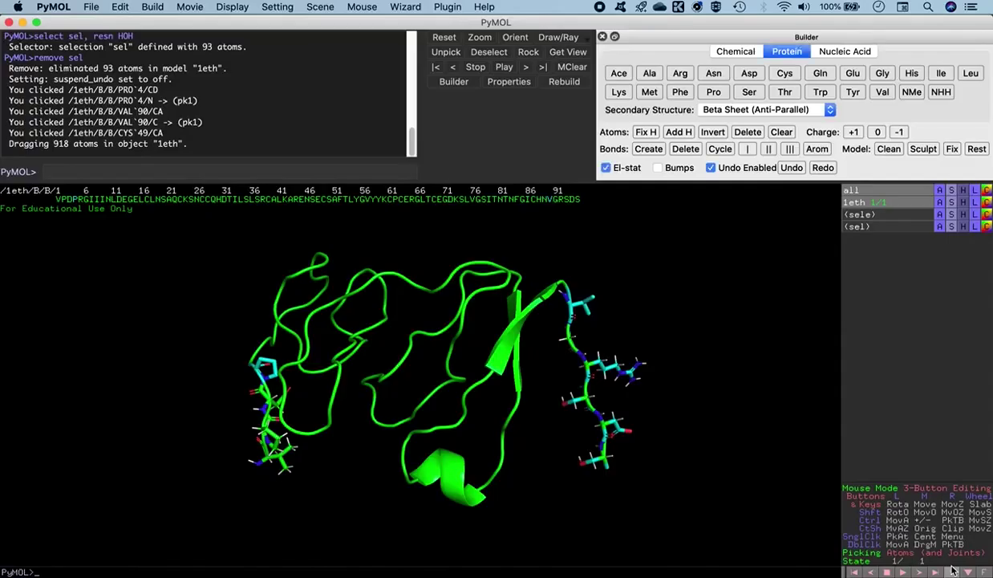
drag(416, 373, 438, 396)
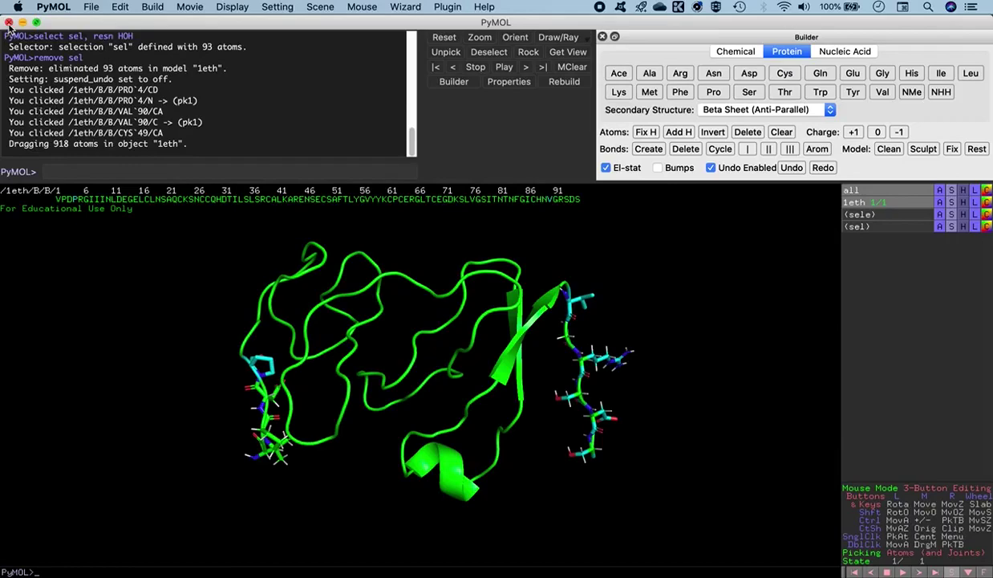
click(8, 24)
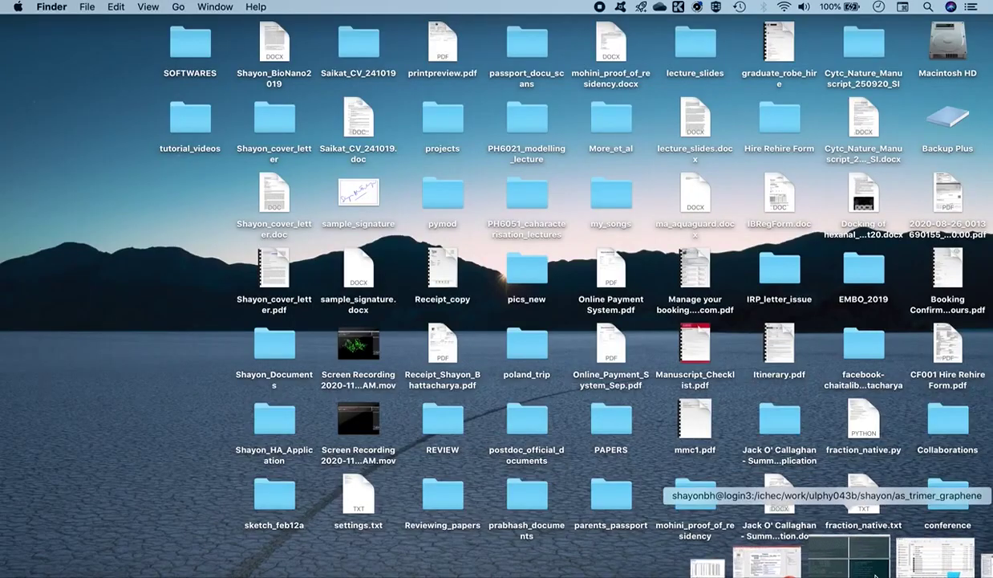
Reopen the file from iTerm2 with 'pymol 1eth_mod.pdb' and maximise the PyMOL window
click(866, 568)
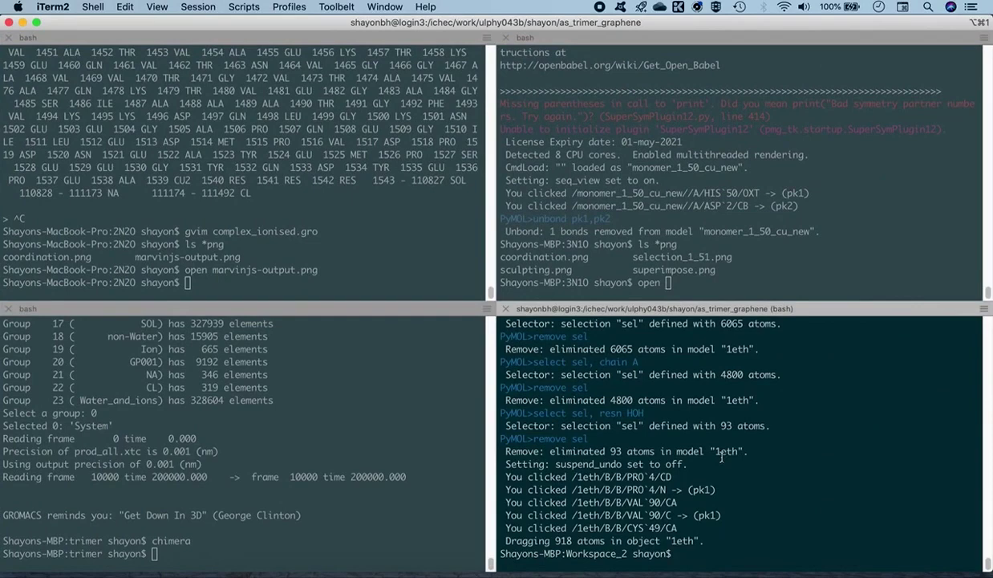
text(pymol 1eth_mod.pdb)
key(Return)
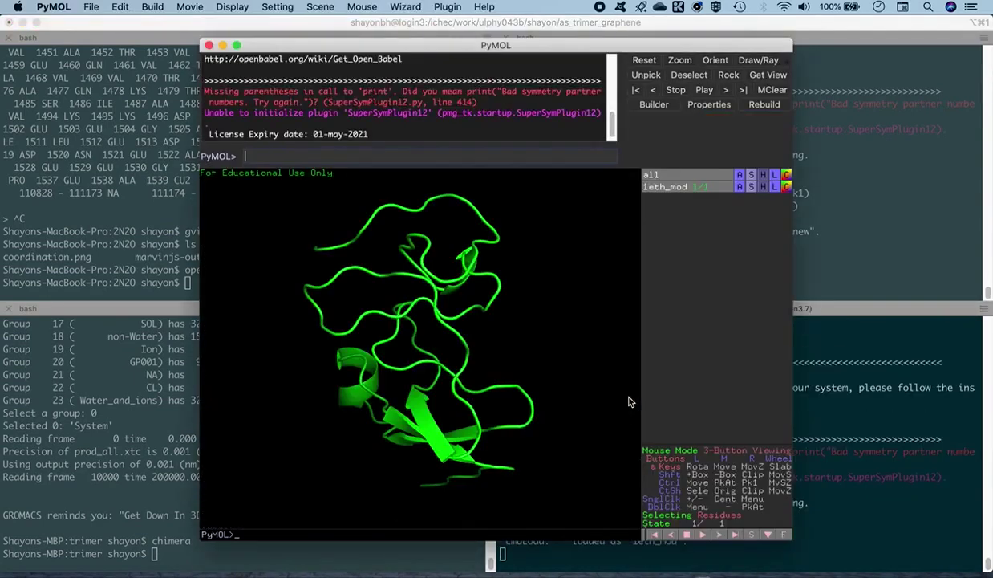
drag(441, 315, 454, 122)
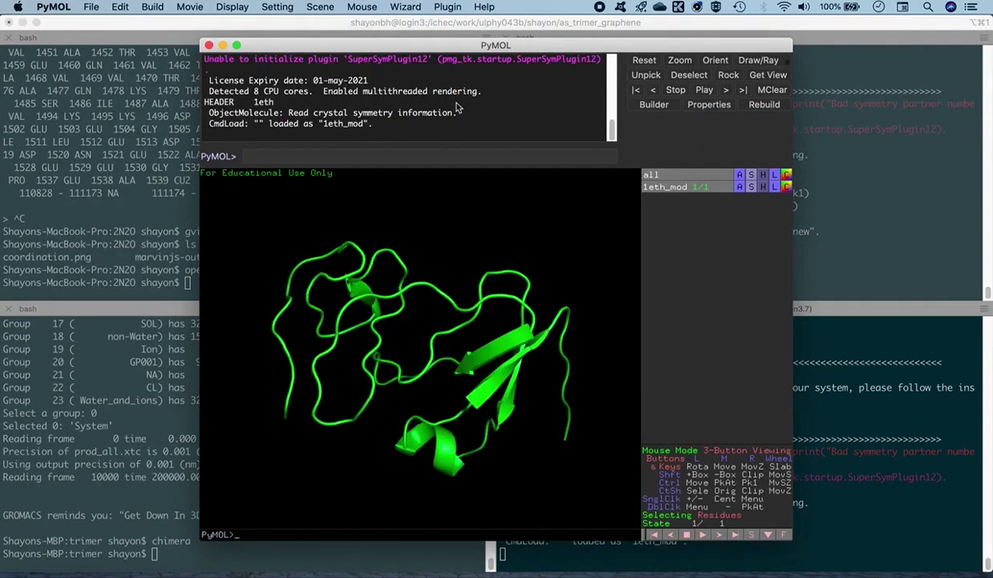
double_click(542, 53)
drag(410, 387, 381, 353)
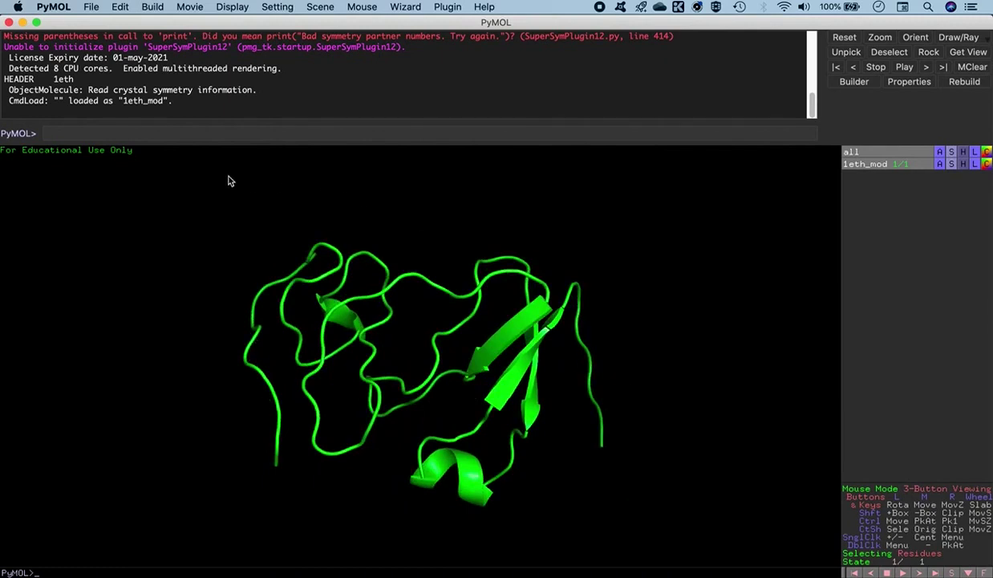
Show the sequence and highlight the N-terminal VPD and C-terminal GRSDS residues, then deselect
click(223, 7)
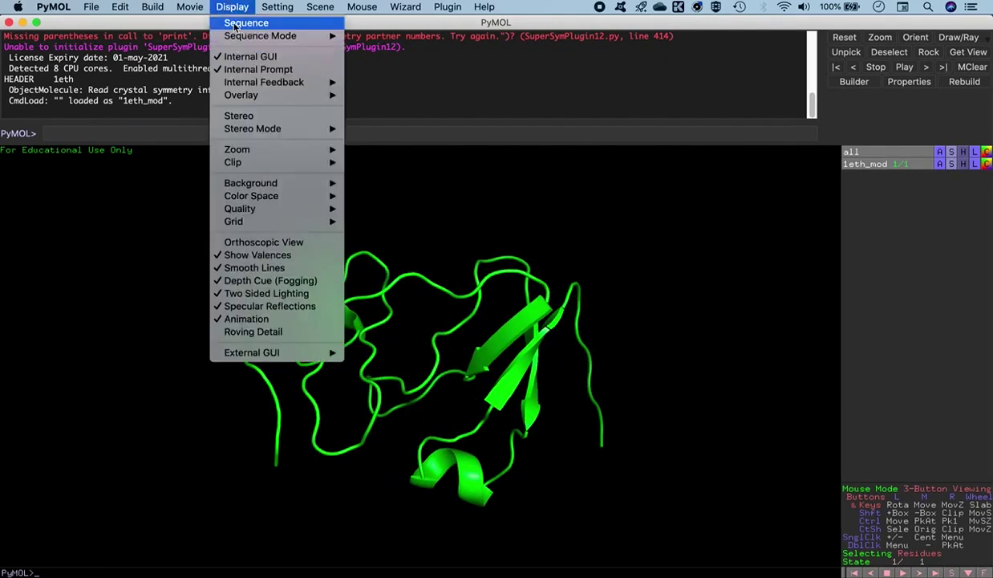
click(235, 24)
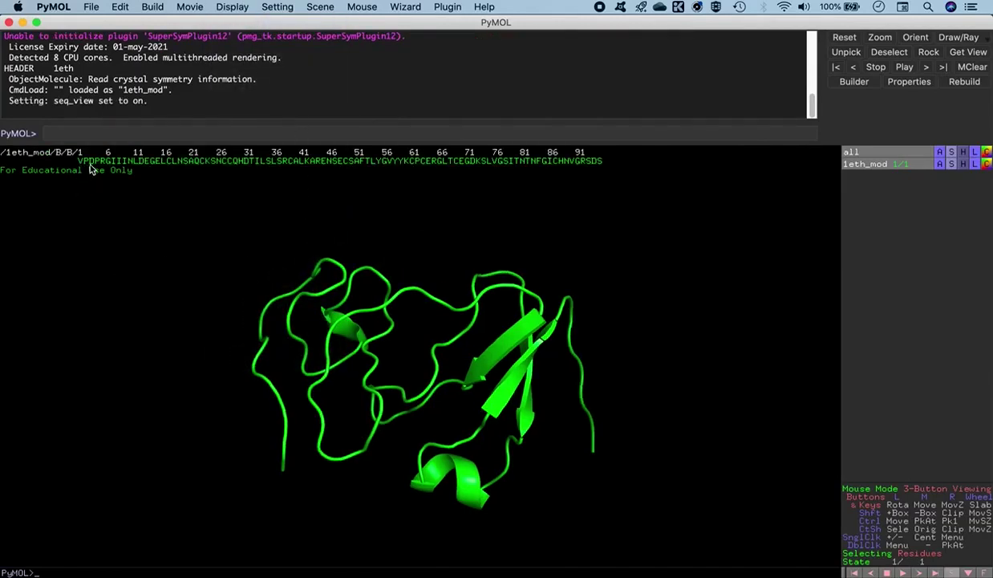
drag(80, 161, 93, 161)
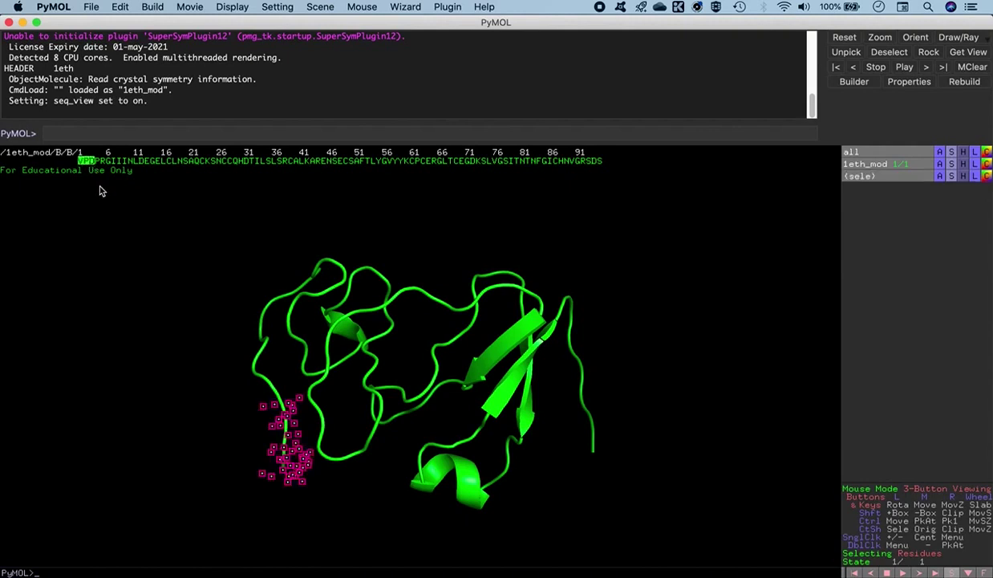
click(578, 161)
drag(578, 165, 598, 169)
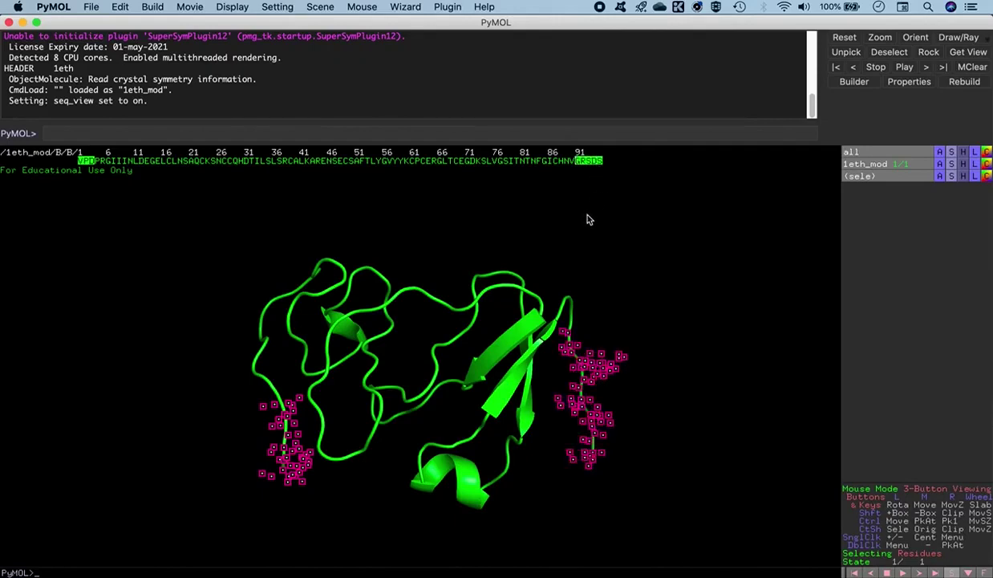
drag(427, 230, 440, 269)
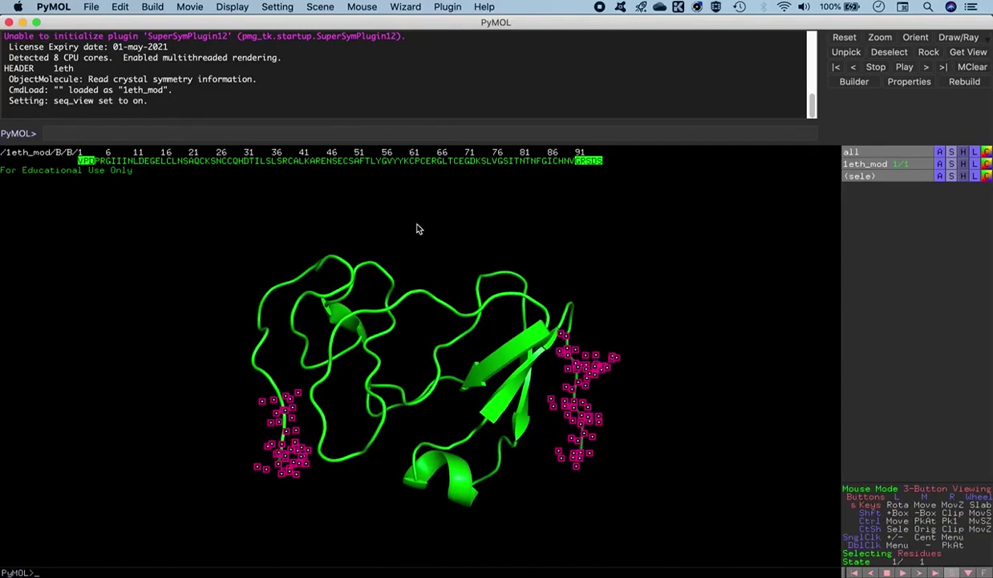
click(445, 254)
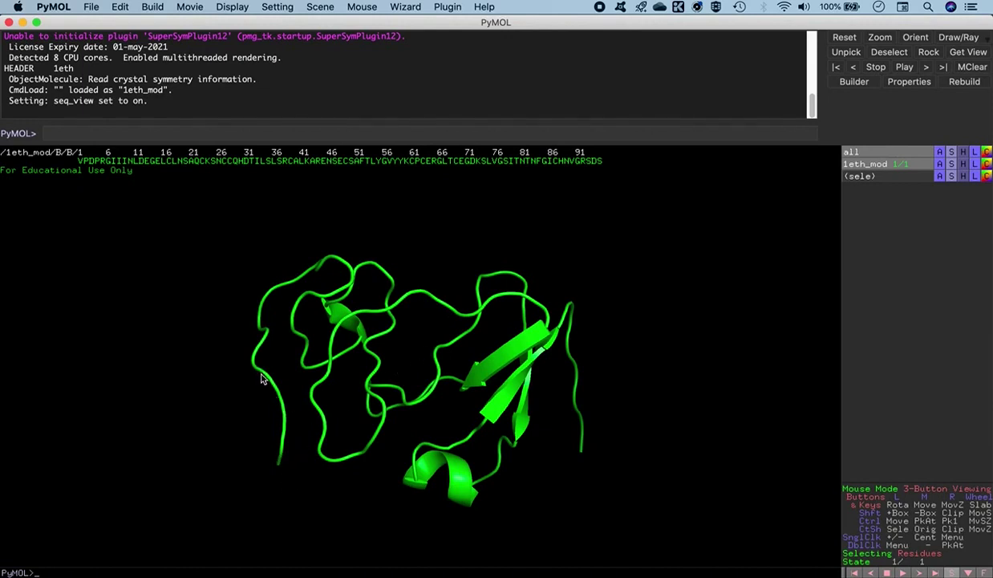
Rotate and shift the green 1eth_mod cartoon to examine its loops, then quit PyMOL
drag(318, 413, 345, 412)
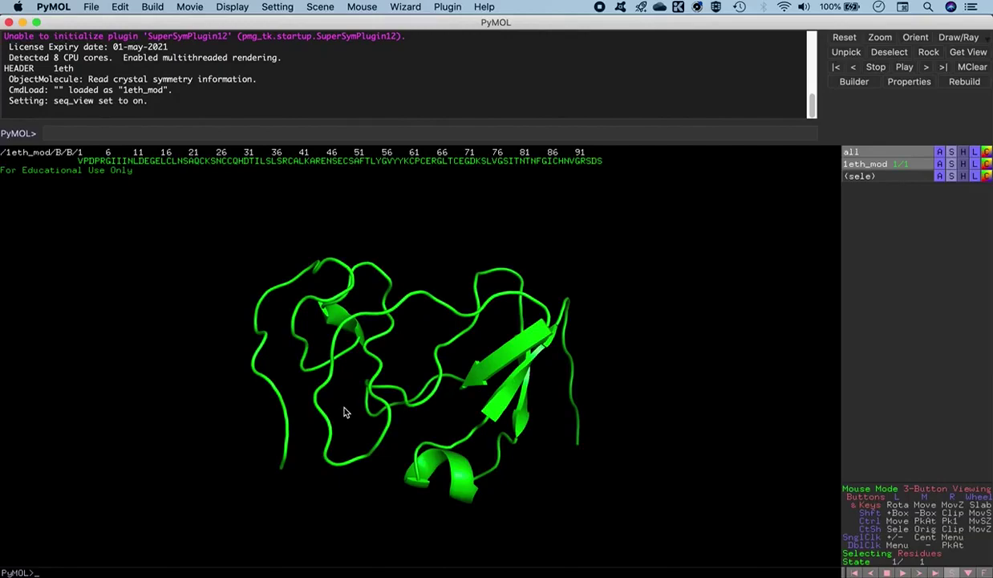
drag(545, 422, 283, 464)
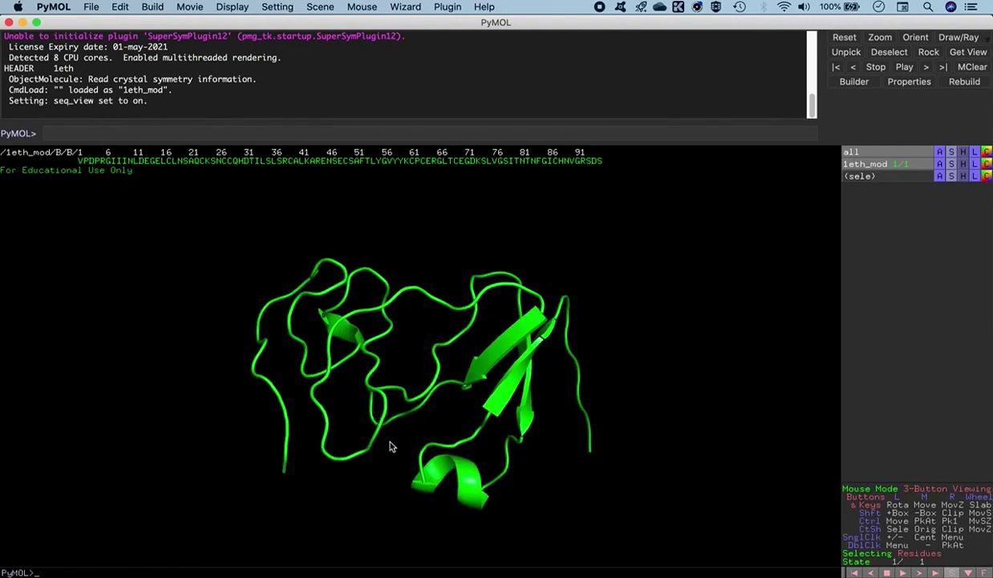
drag(538, 412, 512, 430)
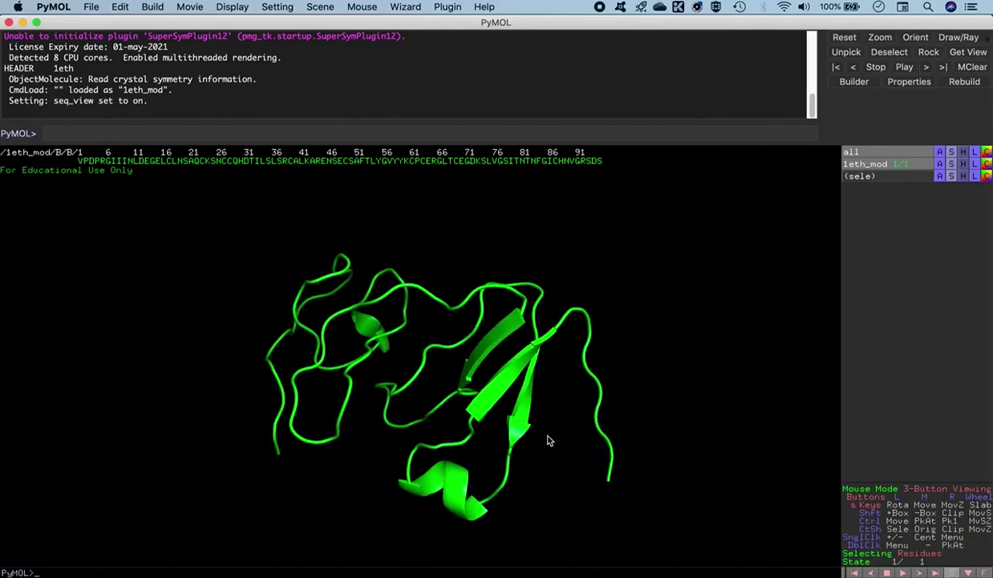
middle_drag(381, 449, 366, 429)
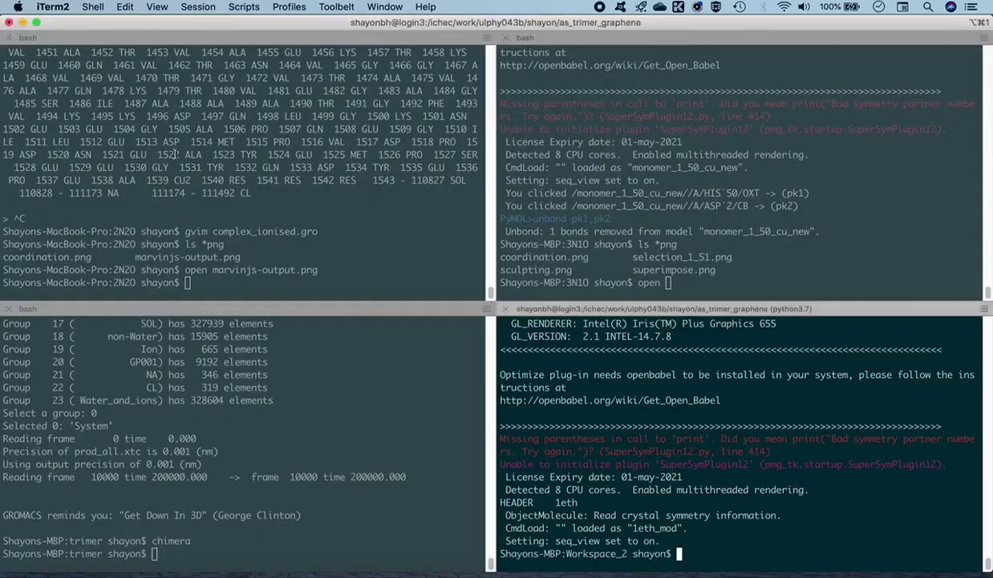
click(8, 21)
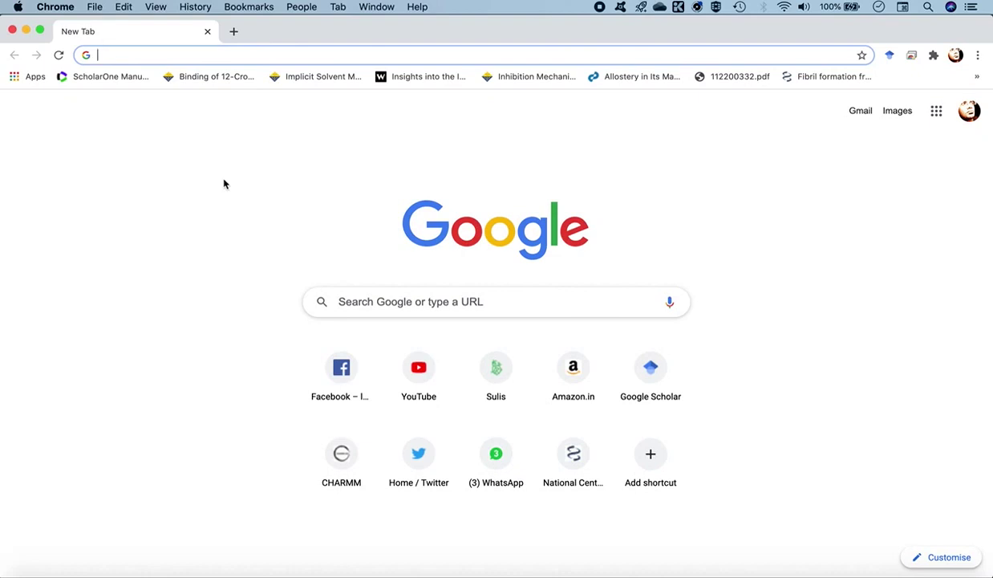
Search Google for 'modloop' and open the ModLoop - ModBase result
text(mod)
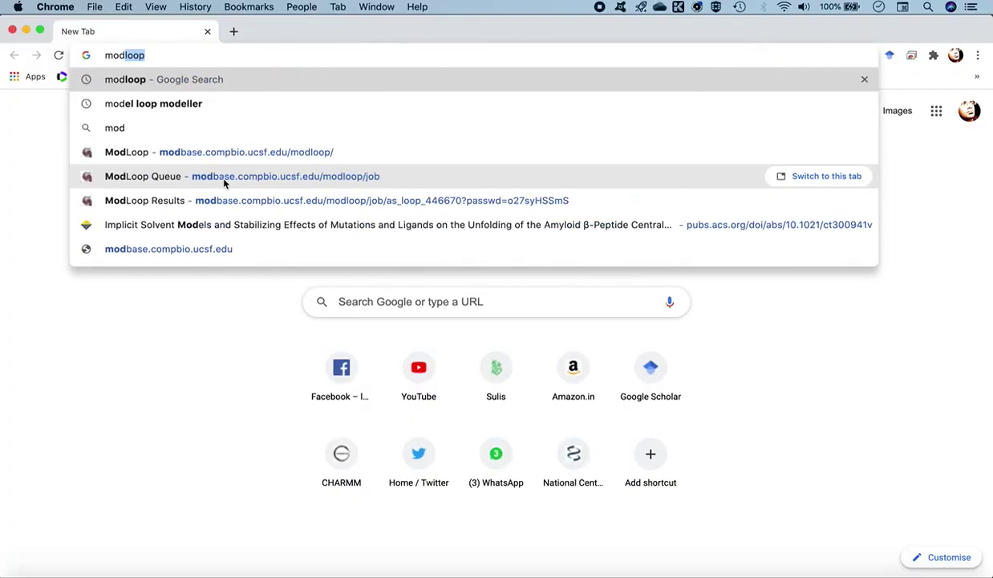
key(Return)
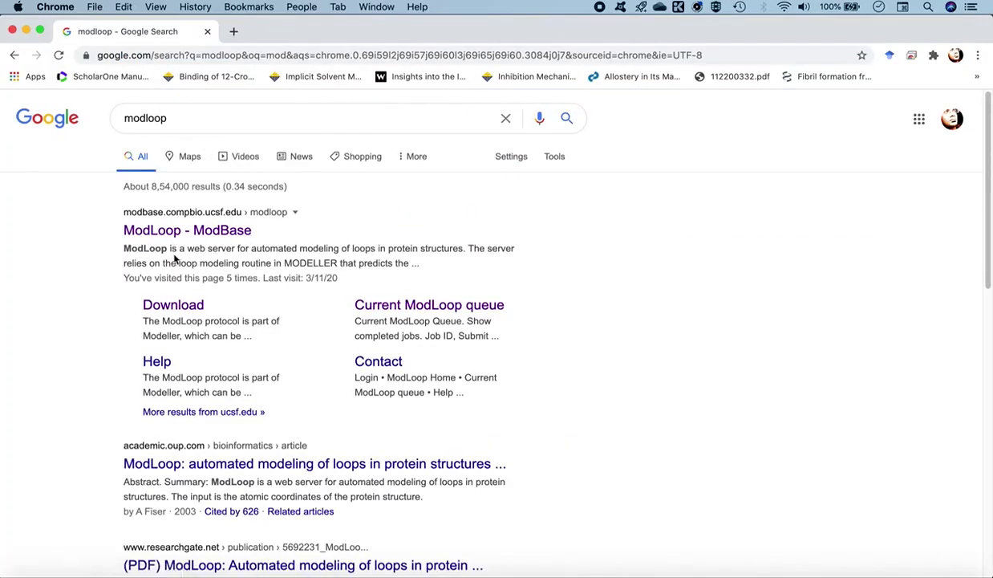
click(217, 232)
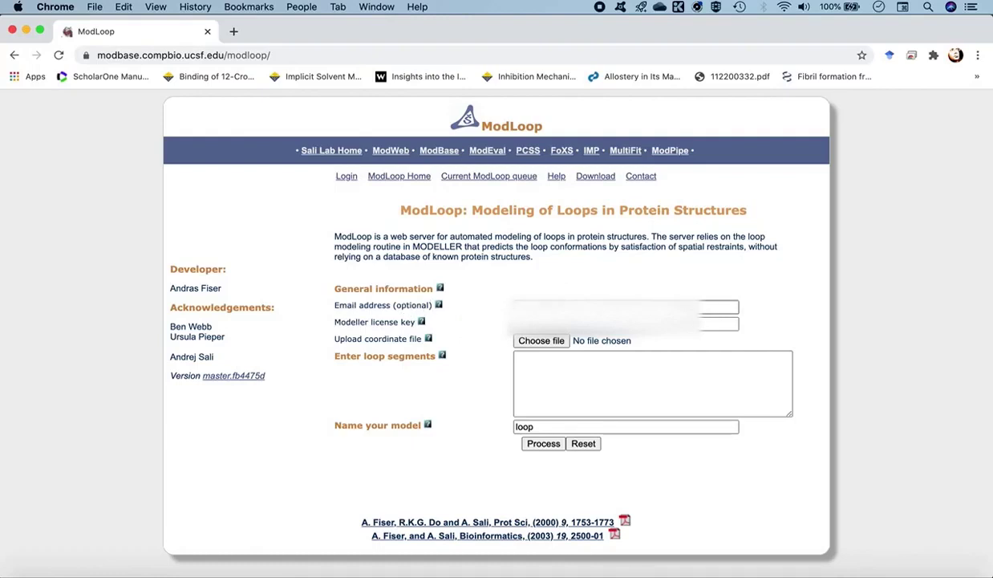
Fill the e-mail and Modeller licence key fields from Chrome's saved suggestions
click(718, 306)
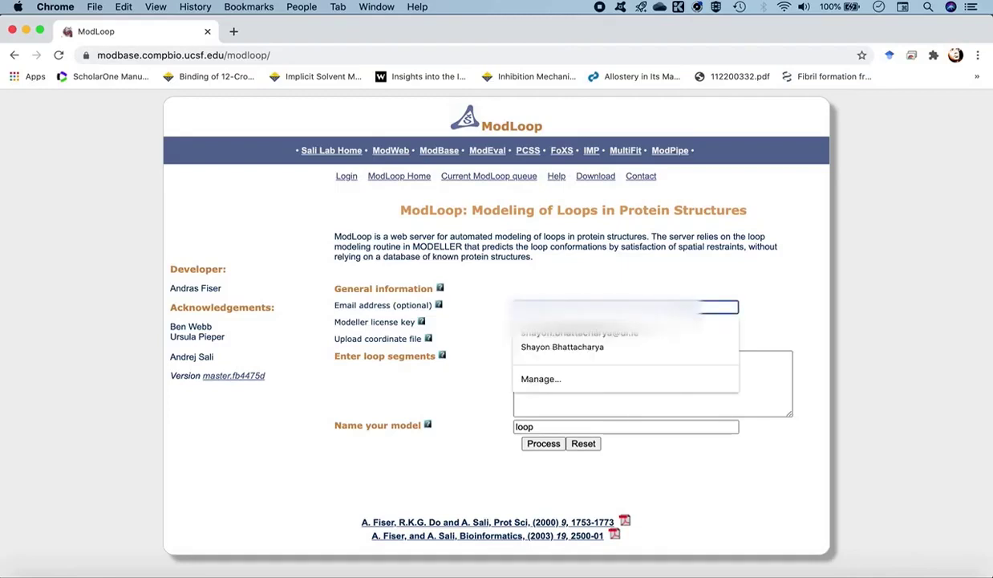
click(557, 347)
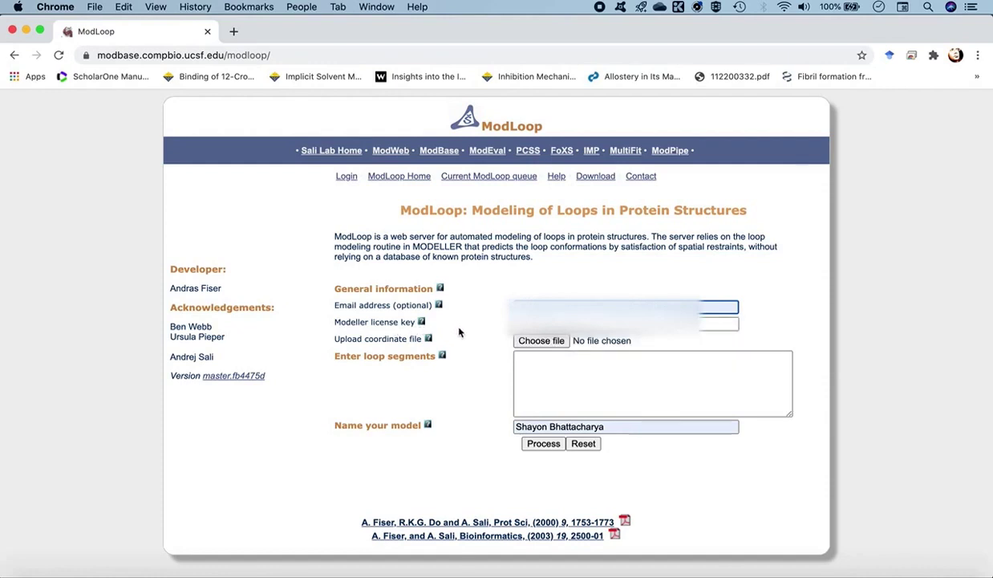
click(554, 323)
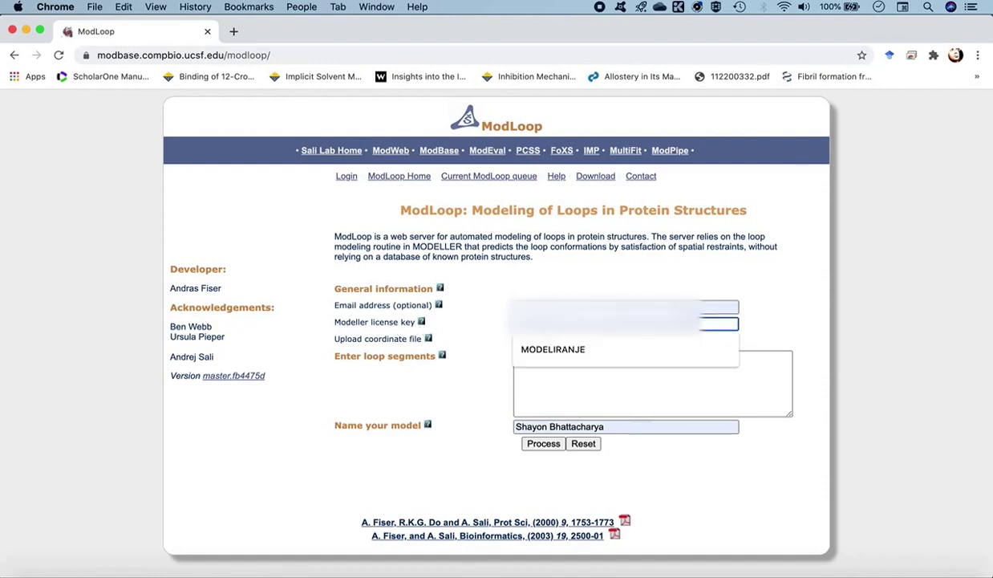
click(554, 351)
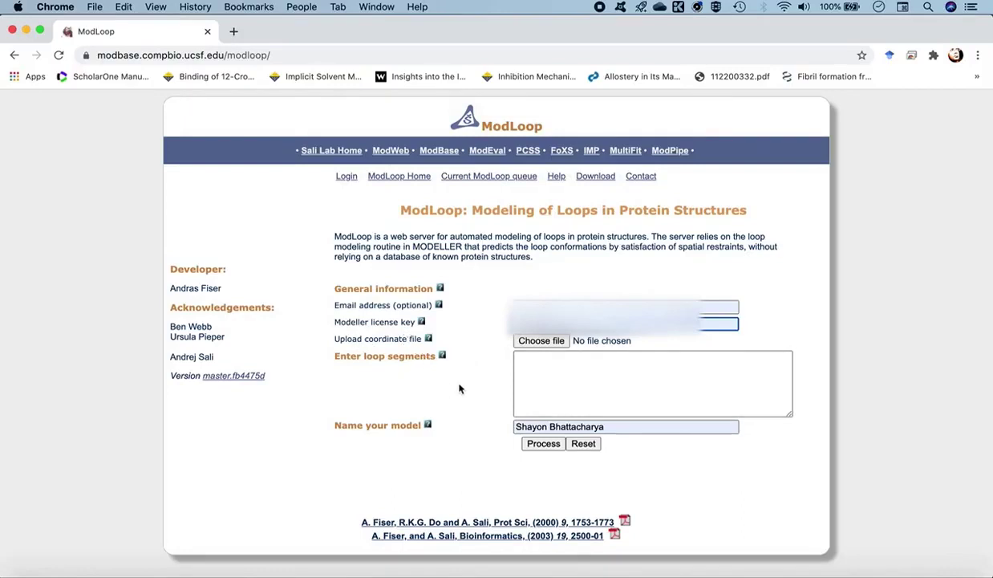
Attach 1eth_mod.pdb from PH6051_caharacterisation_lectures/Workspace_2 as the coordinate file
click(537, 343)
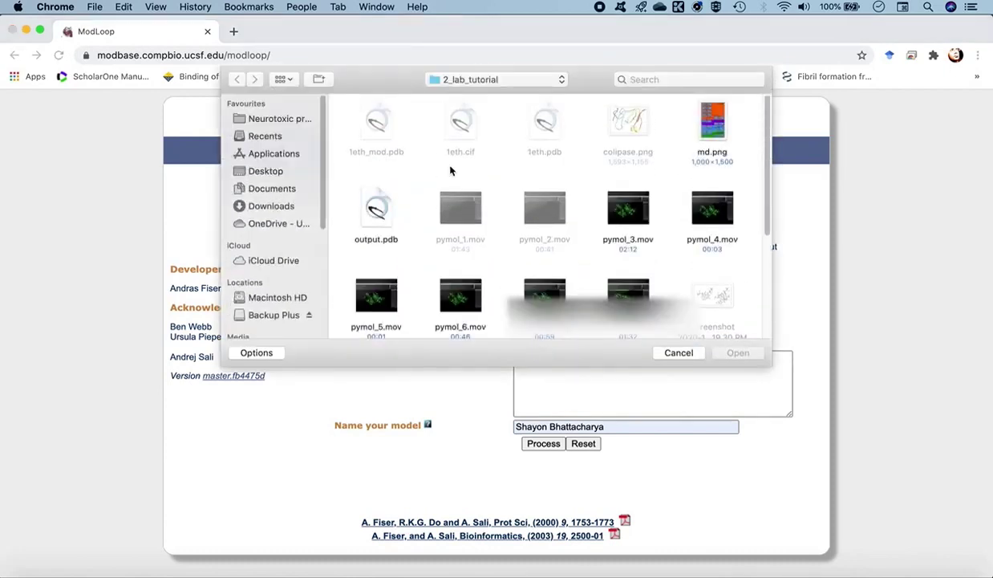
click(467, 77)
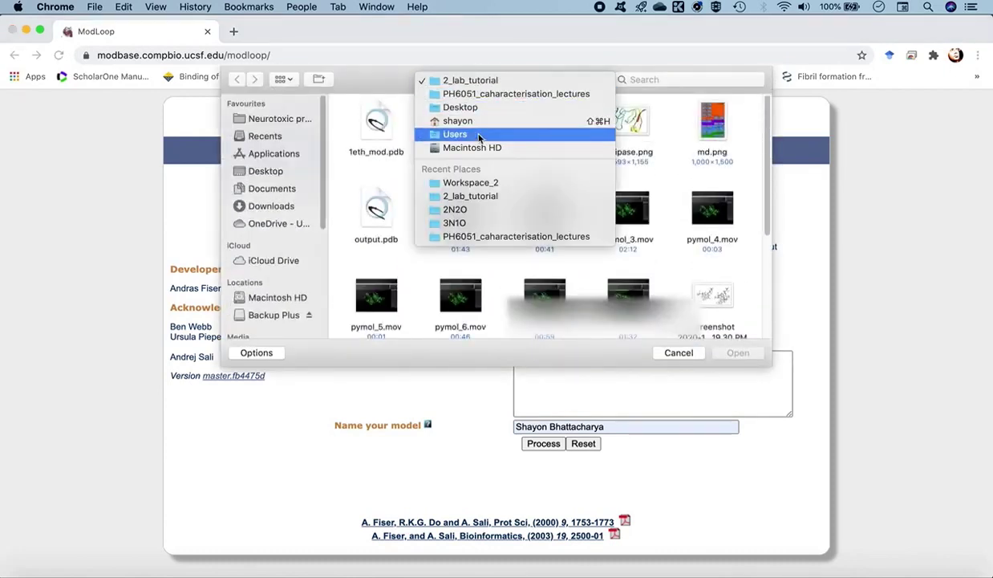
click(475, 95)
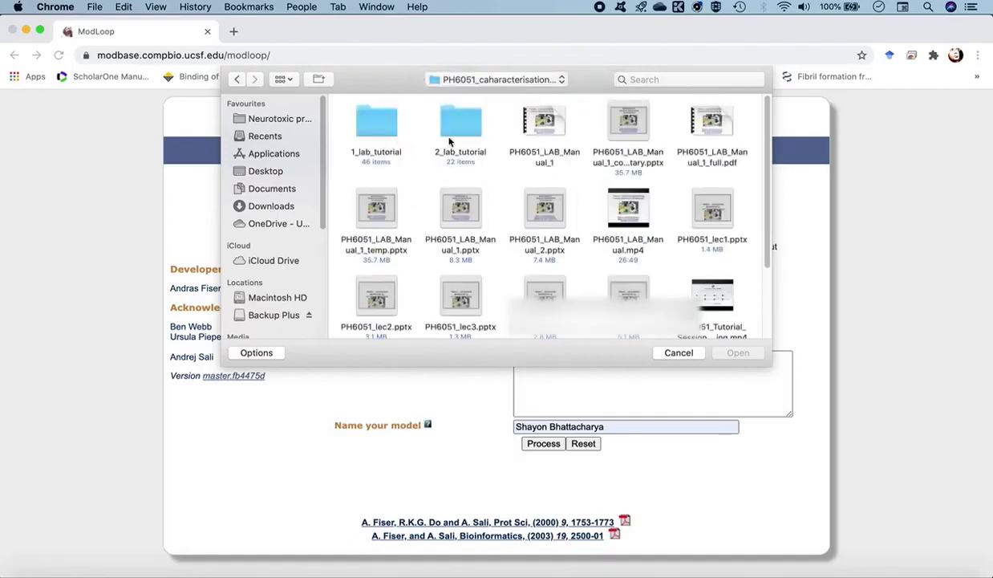
scroll(511, 233, down, 5)
double_click(454, 270)
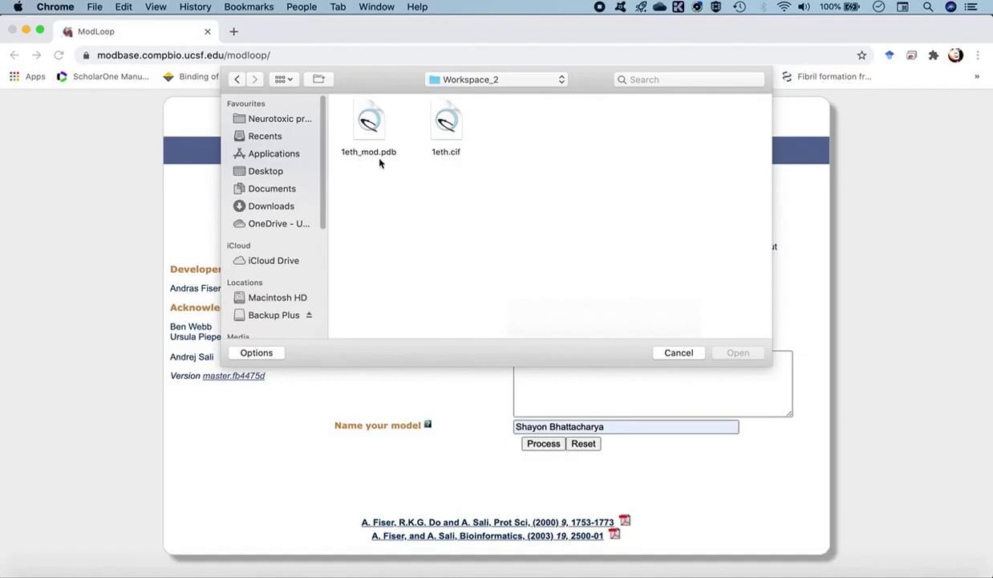
click(371, 134)
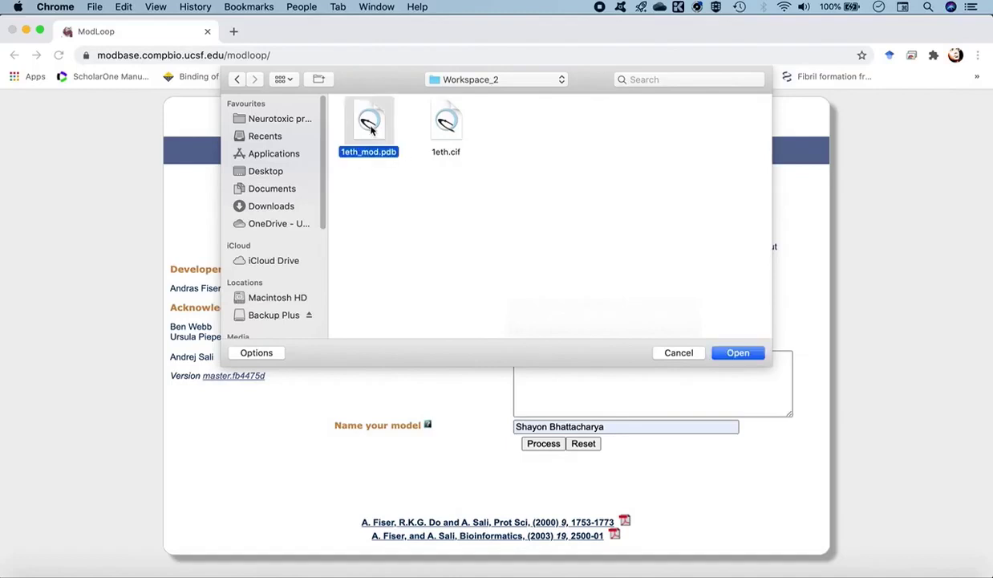
click(738, 354)
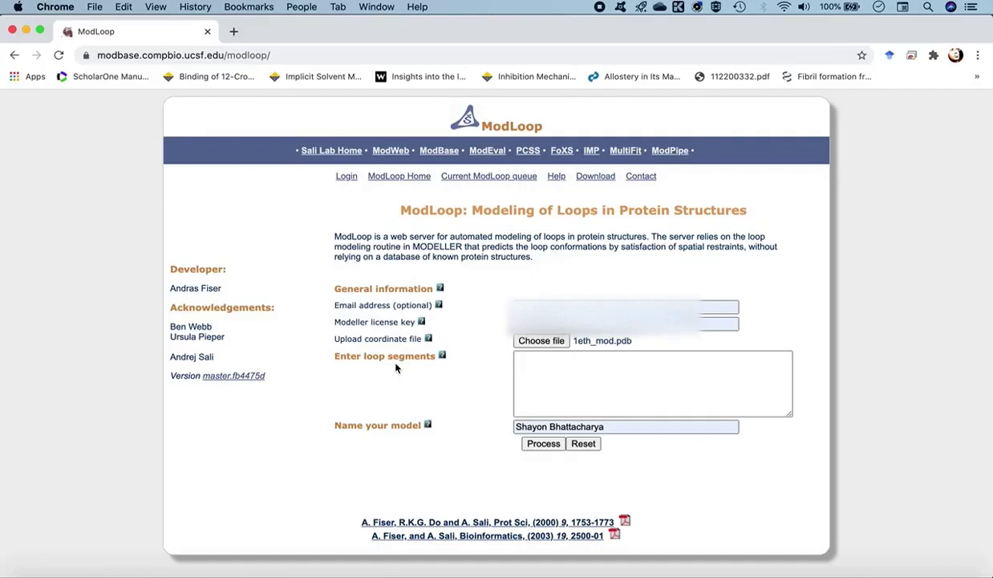
Enter loop segments 1:B:3:B: and 91:B:95:B: on separate lines
click(525, 366)
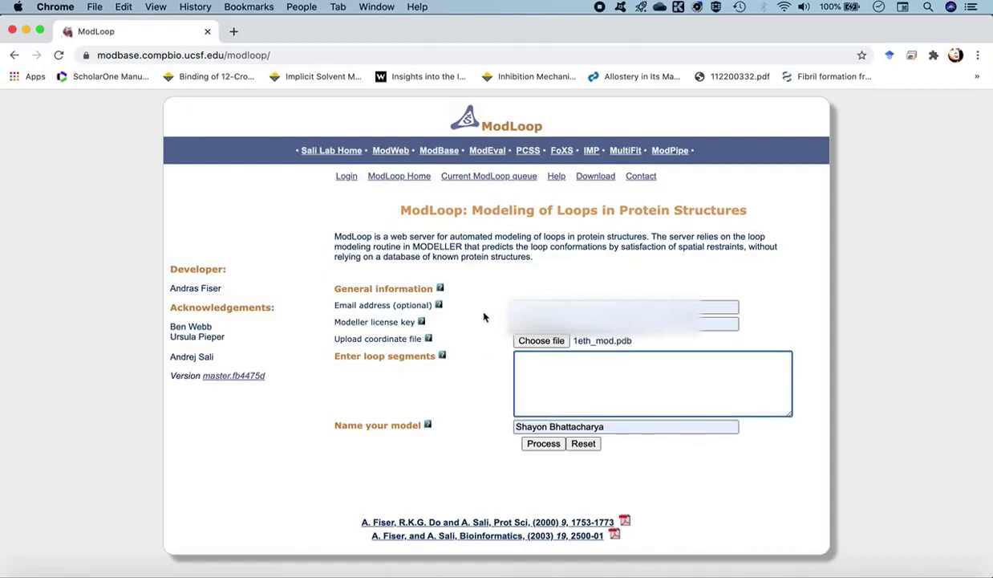
text(1:B)
text(:)
text(3:B:)
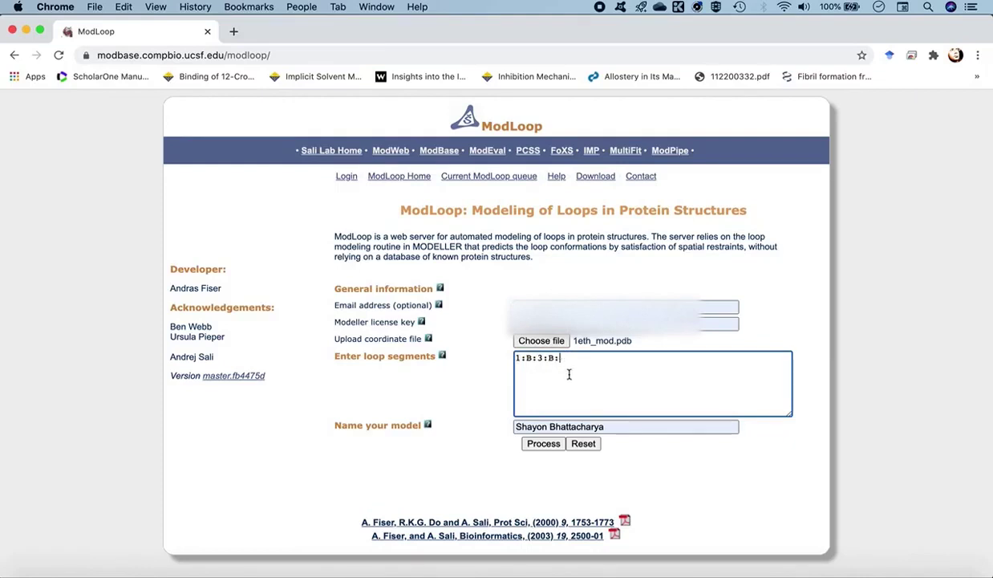
key(Return)
text(91:B:95:B:)
click(611, 426)
Replace the model name with 1eth and submit the job with Process
drag(611, 426, 481, 431)
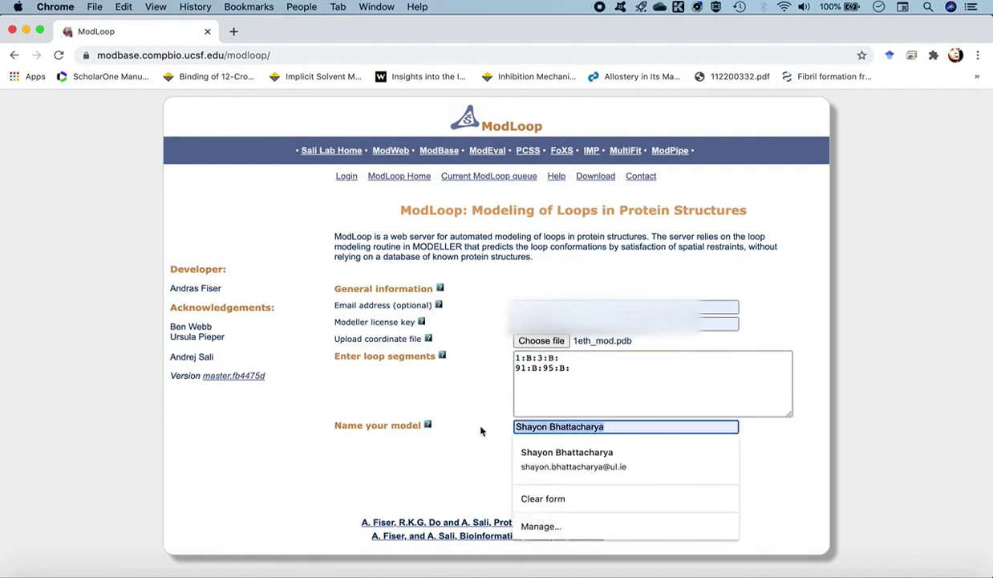
text(1eth)
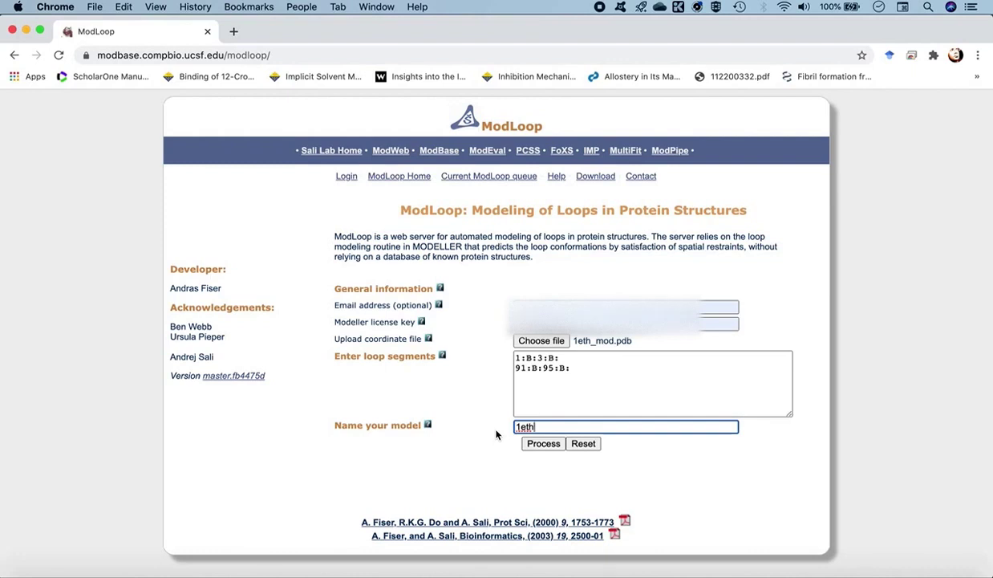
click(543, 446)
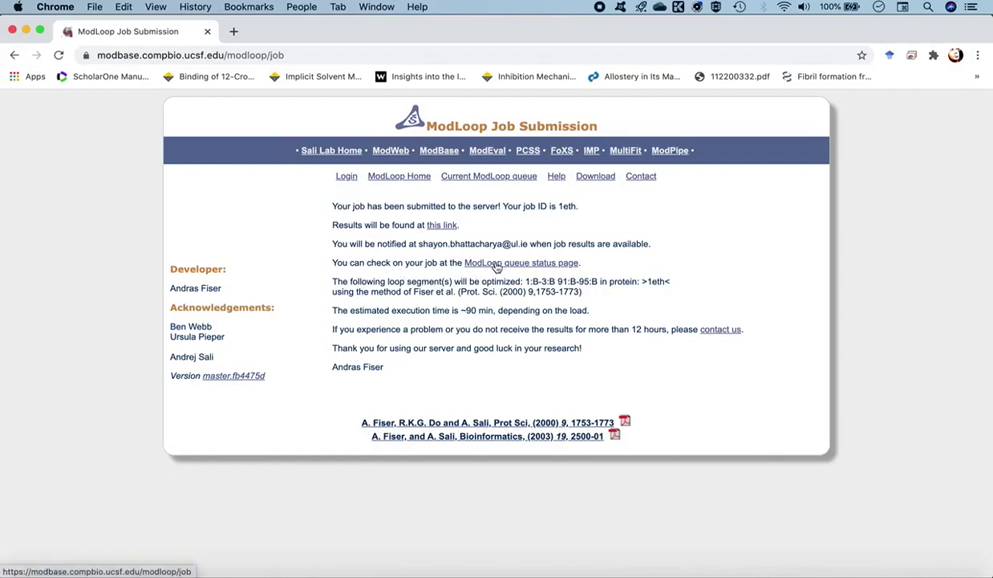
View the queue listing job 1eth as RUNNING, expand the status key, then return to the results tab
super+click(497, 267)
click(296, 32)
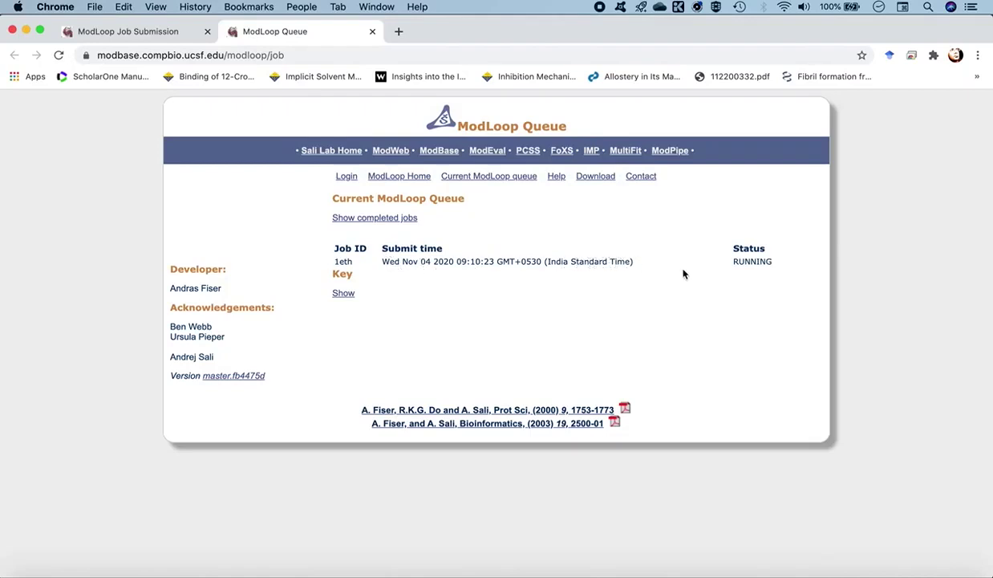
click(344, 294)
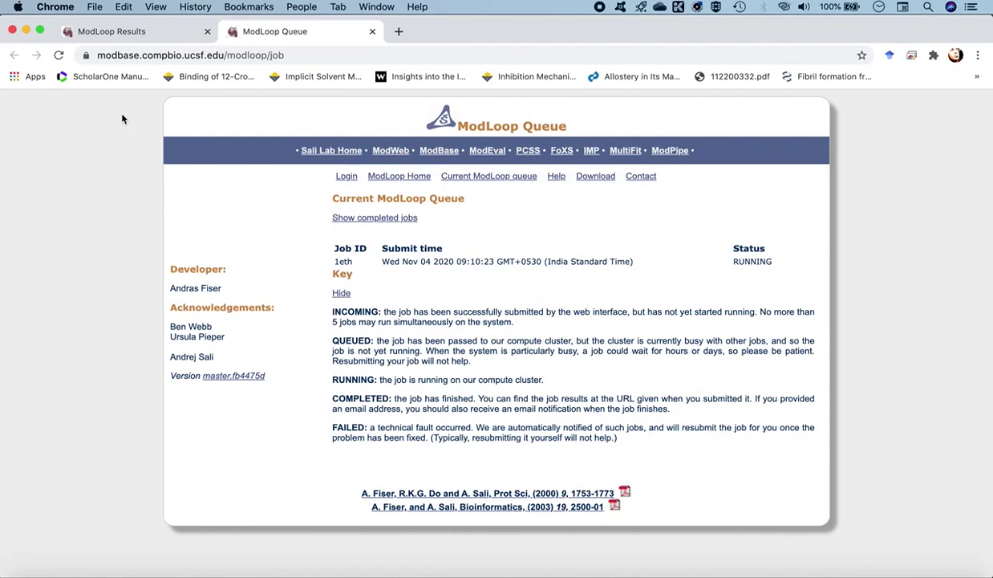
click(148, 33)
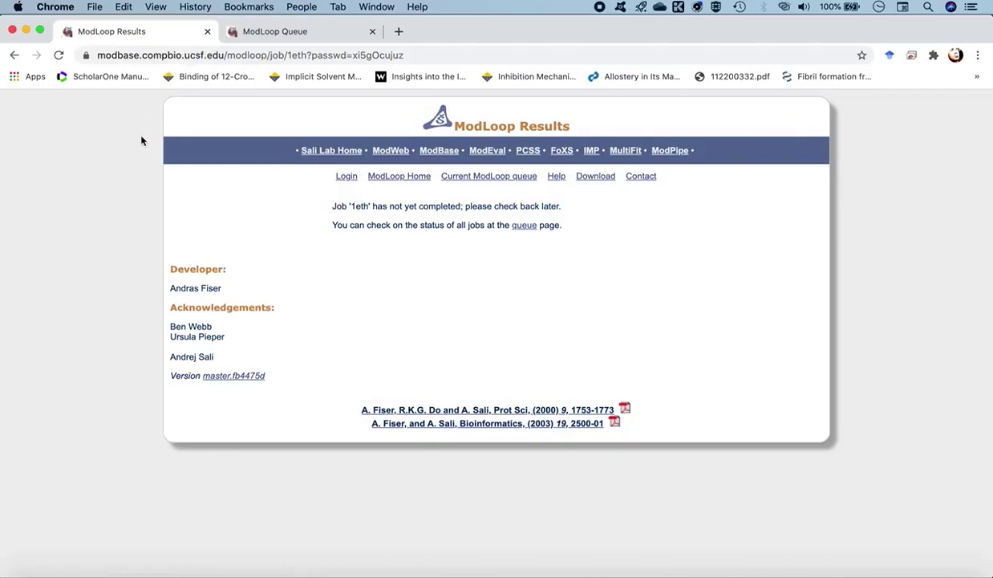
Reload the ModLoop results until job 1eth is complete, then download its output PDB
click(58, 56)
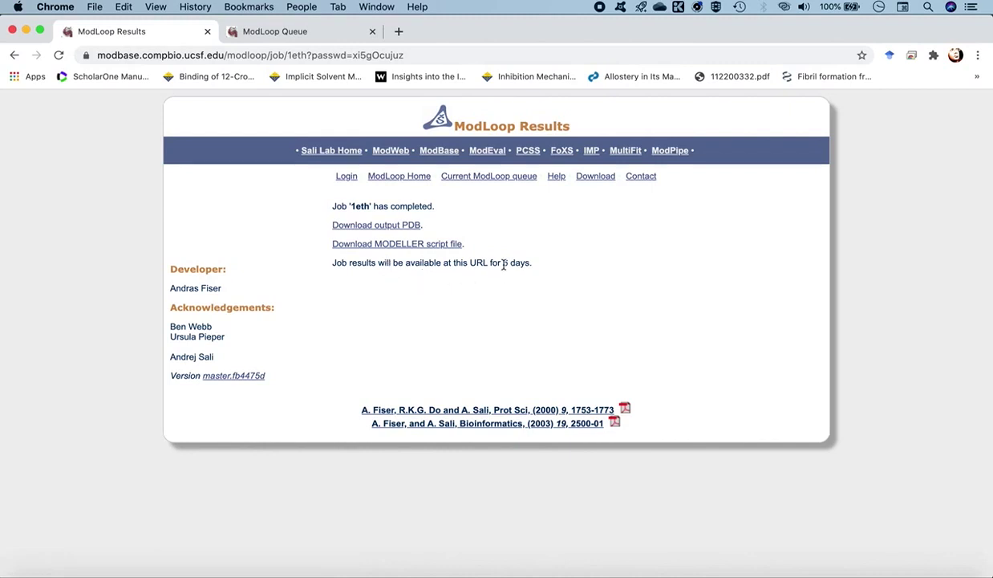
click(399, 229)
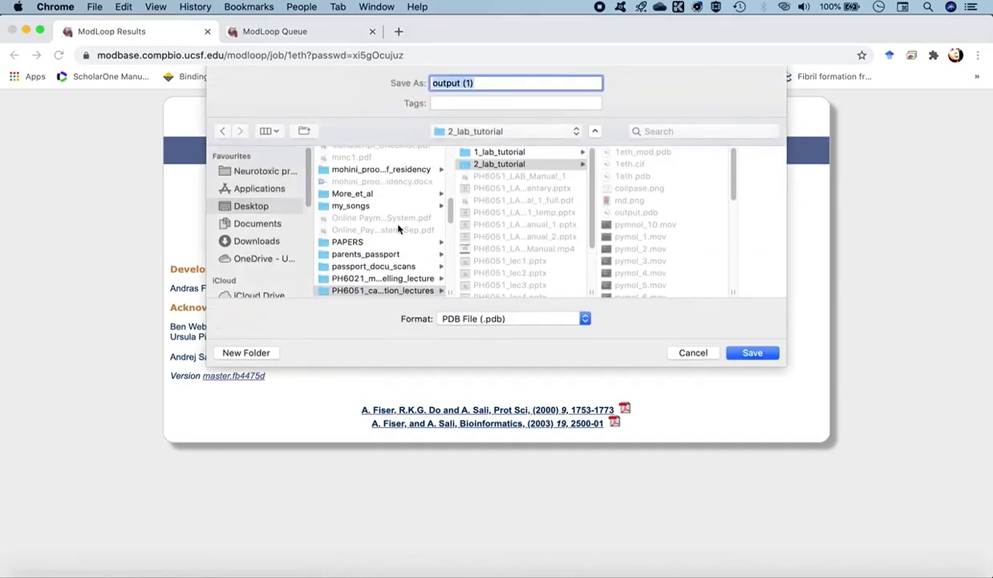
Save the ModLoop output as 1eth_loop_refined.pdb in the Workspace_2 folder
scroll(583, 217, down, 3)
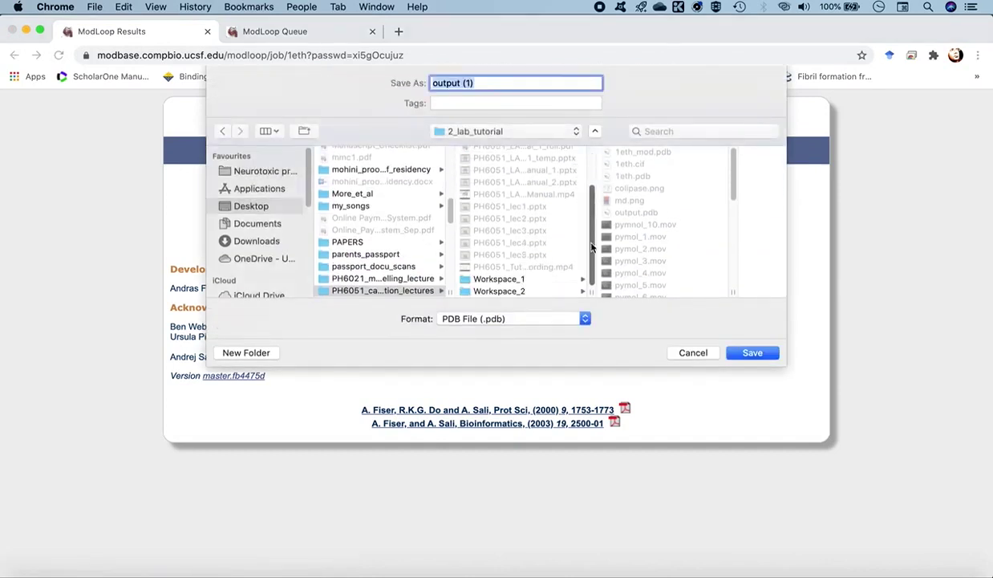
click(503, 291)
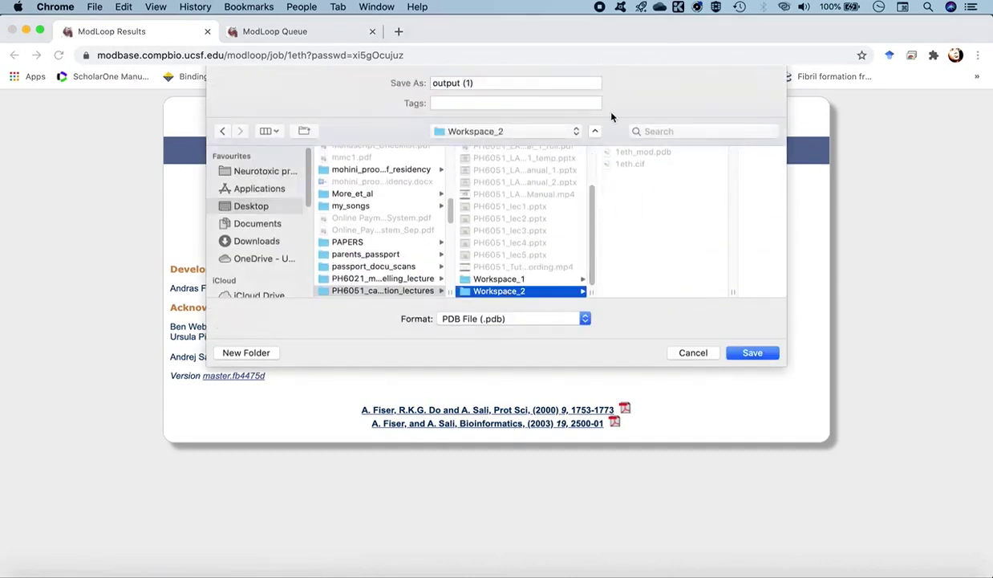
triple_click(467, 82)
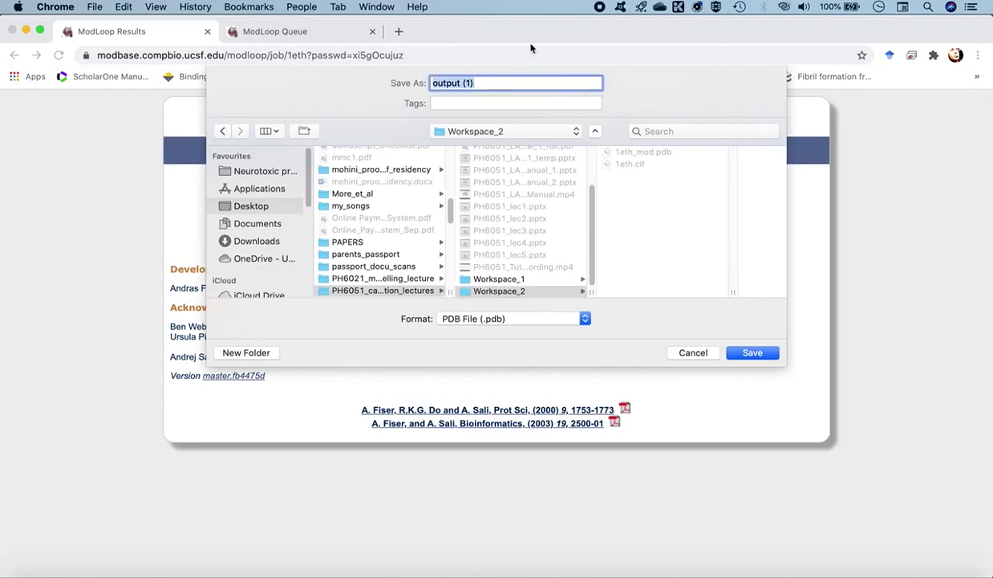
text(1eth_loop_refined)
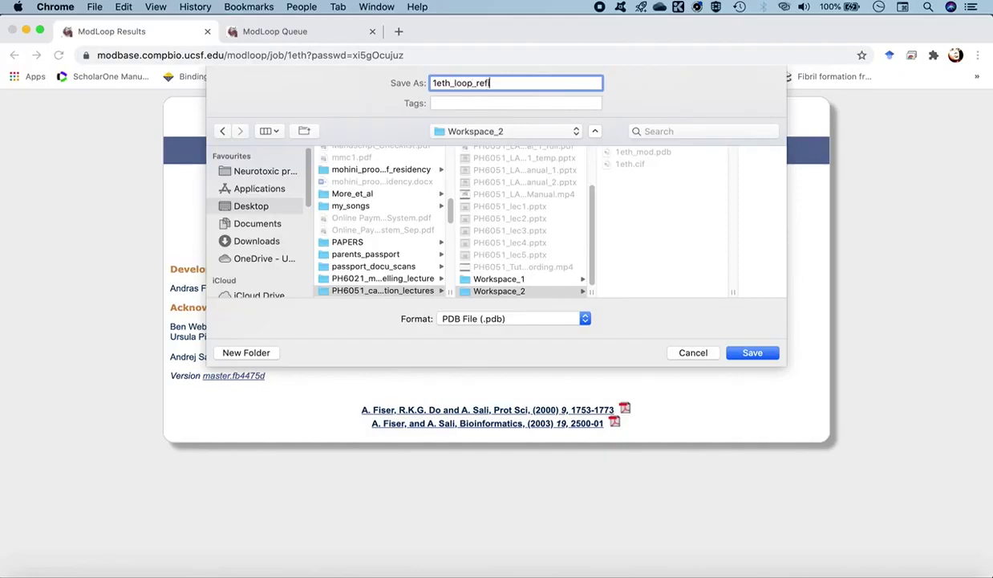
text(.pdb)
click(740, 357)
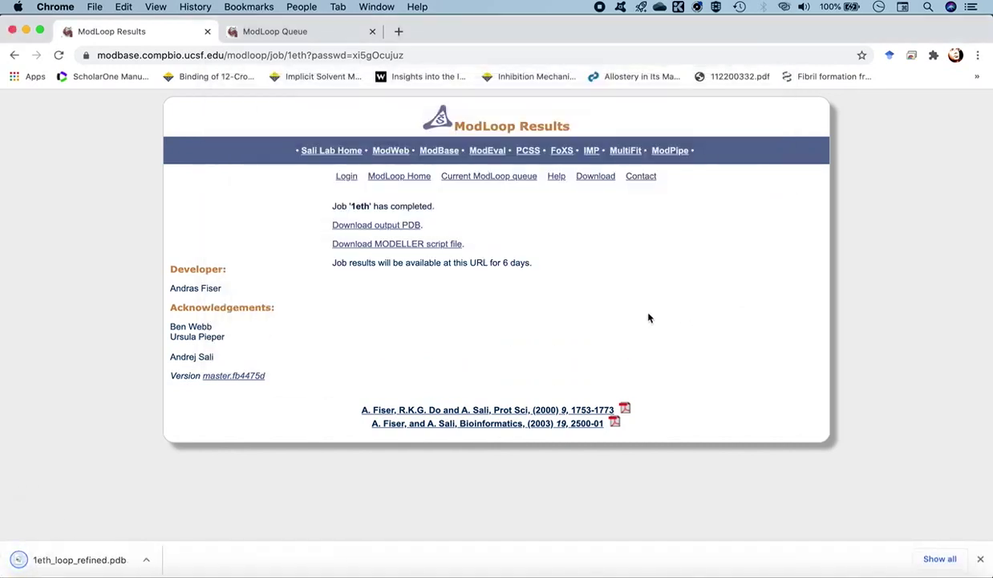
mouse_move(924, 569)
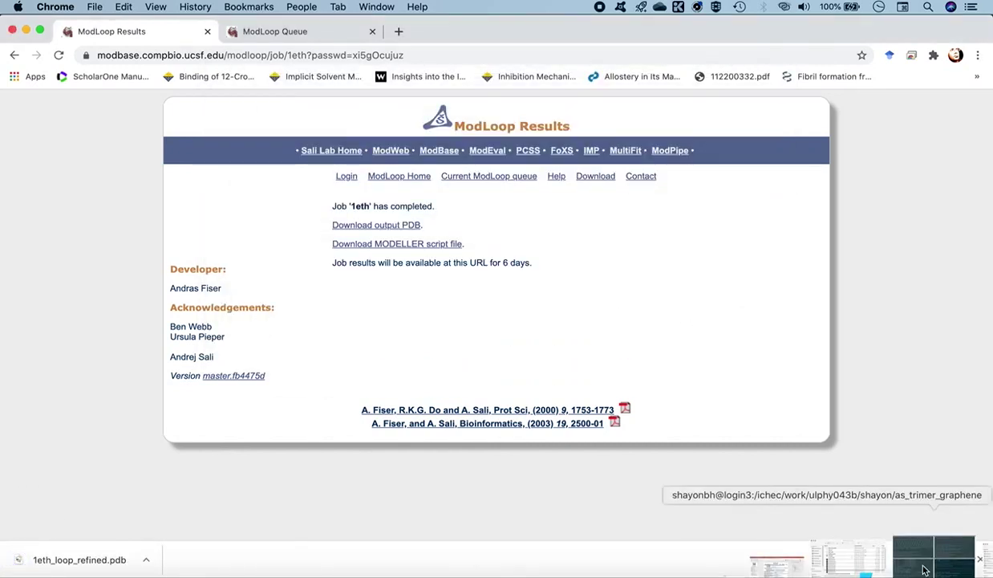
Run 'chimera 1eth_loop_refined.pdb' in iTerm2 from Workspace_2, using Tab completion
click(924, 570)
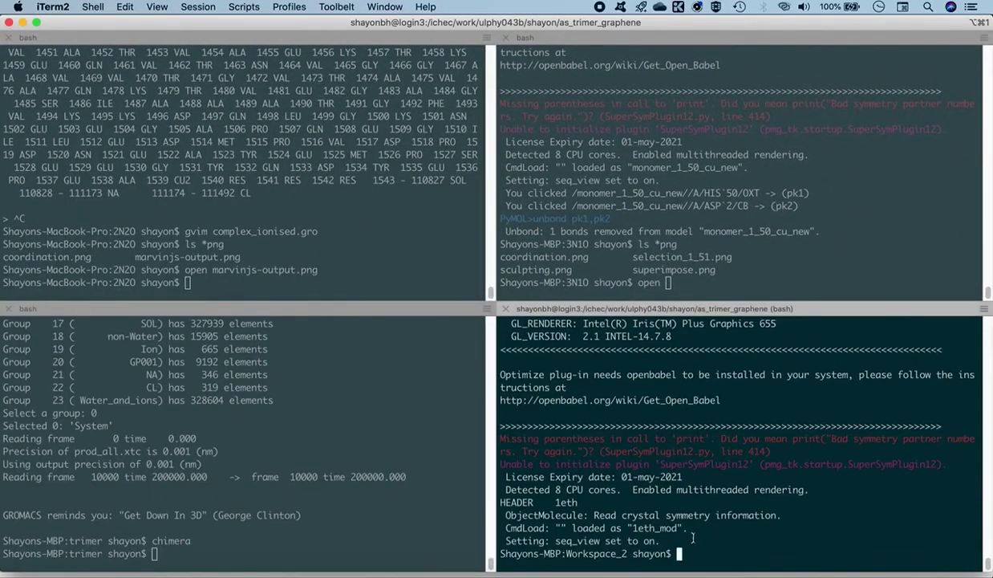
text(chimera 1eth_)
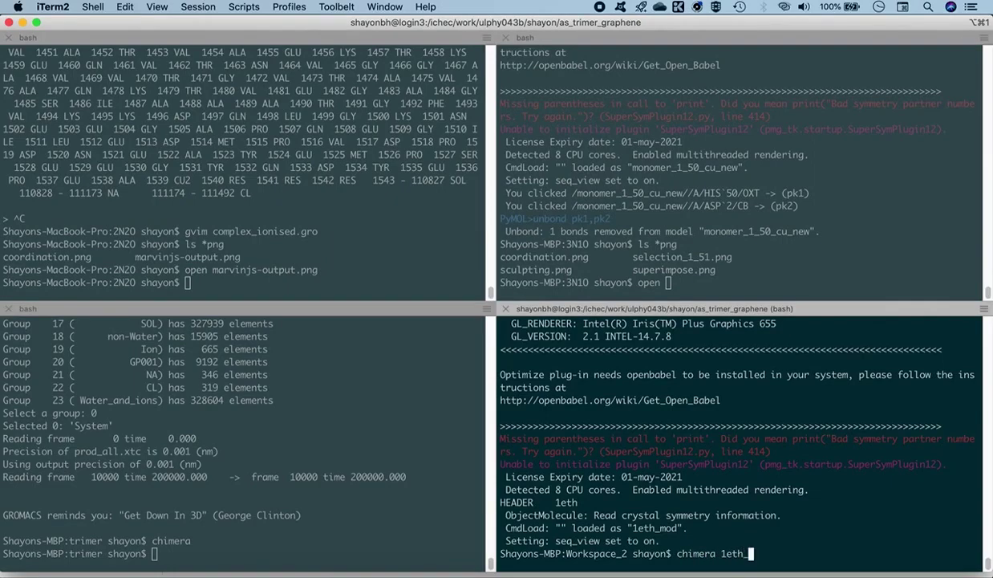
text(loo)
key(Tab)
key(Return)
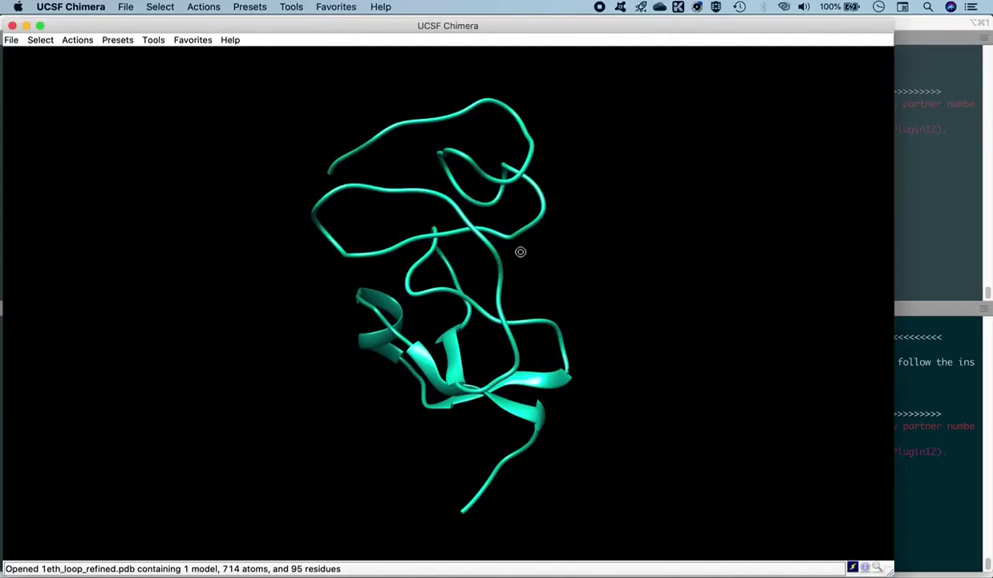
Rotate and shift the teal 1eth ribbon, checking end residues VAL 1.B and ASP 94.B
drag(520, 251, 506, 383)
drag(482, 336, 452, 355)
middle_drag(484, 352, 449, 308)
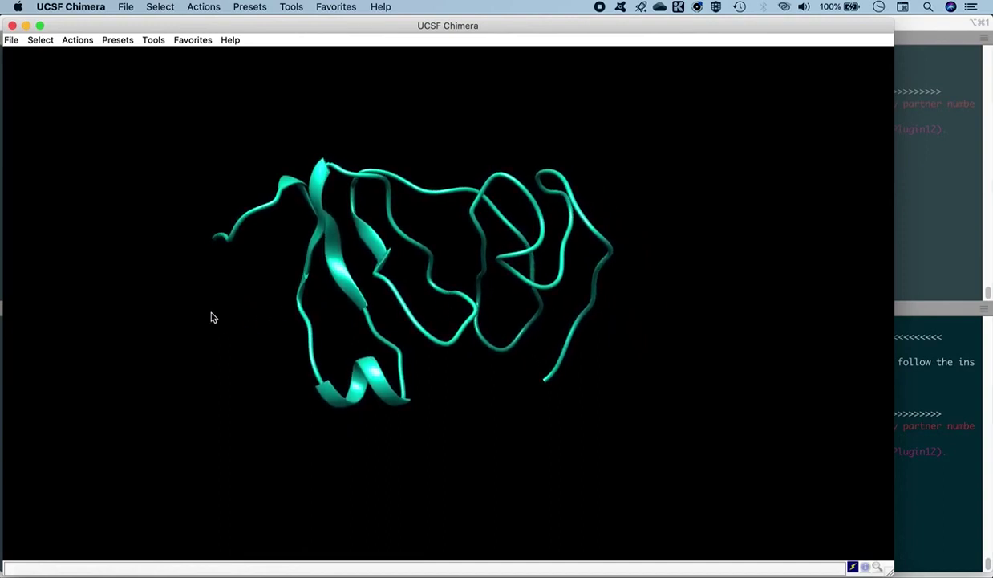
mouse_move(215, 243)
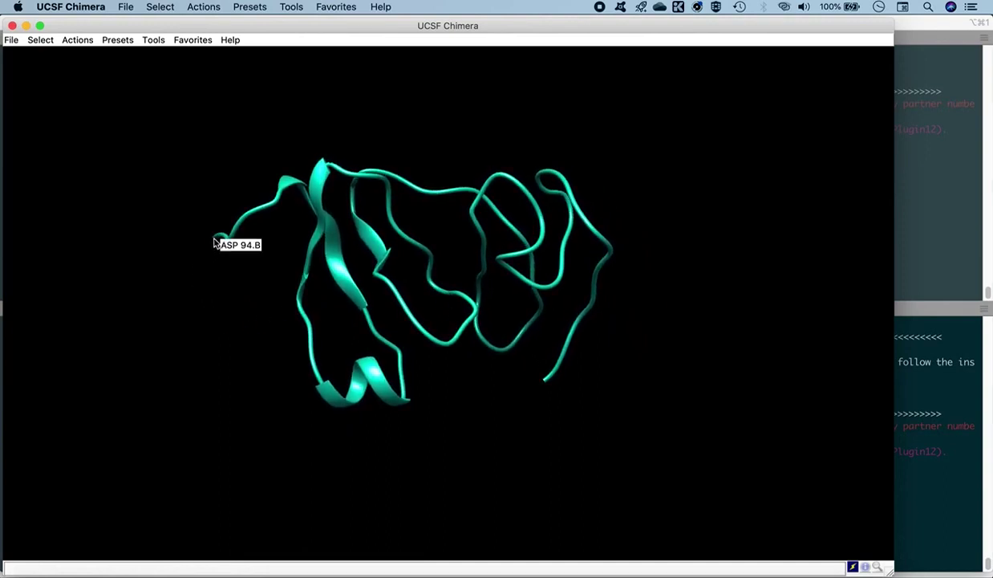
mouse_move(543, 384)
drag(246, 288, 314, 266)
mouse_move(192, 244)
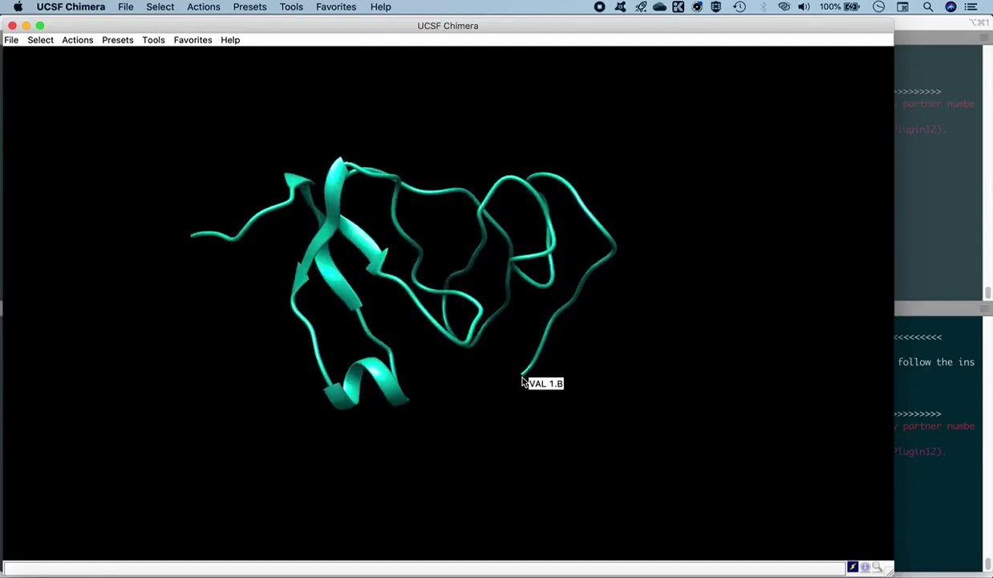
drag(590, 325, 438, 321)
mouse_move(438, 322)
middle_down()
mouse_move(446, 325)
mouse_move(421, 337)
mouse_move(442, 326)
mouse_move(434, 332)
middle_up()
drag(435, 332, 491, 290)
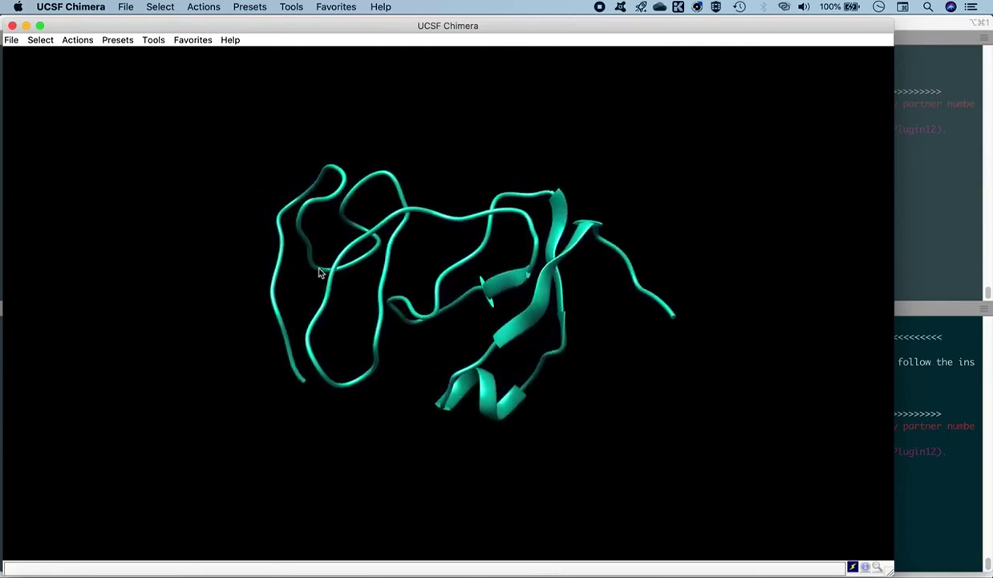
click(11, 39)
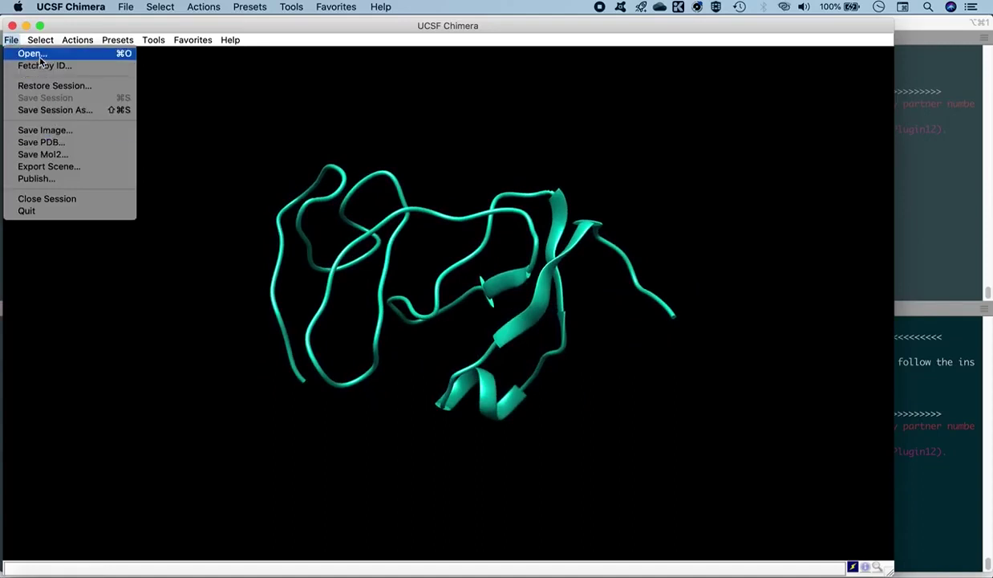
Open 1eth_mod.pdb from Workspace_2 over the refined model and rotate to compare termini
click(38, 54)
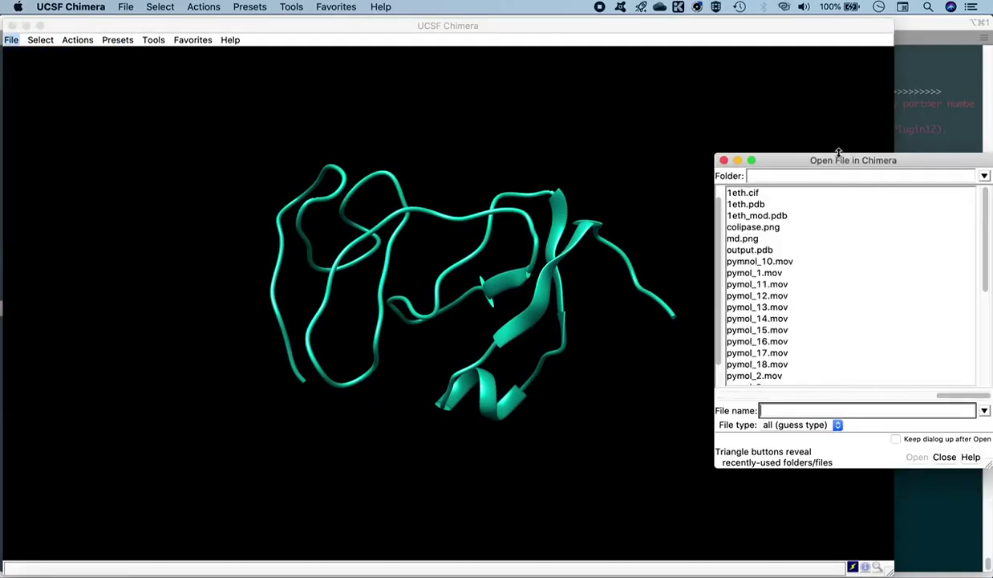
drag(837, 167, 501, 146)
drag(613, 372, 535, 374)
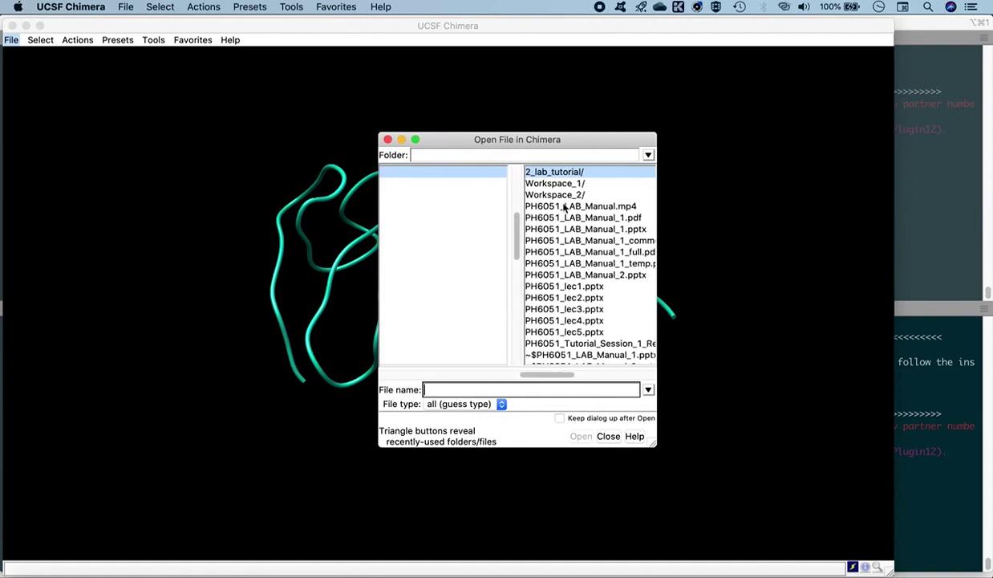
click(564, 196)
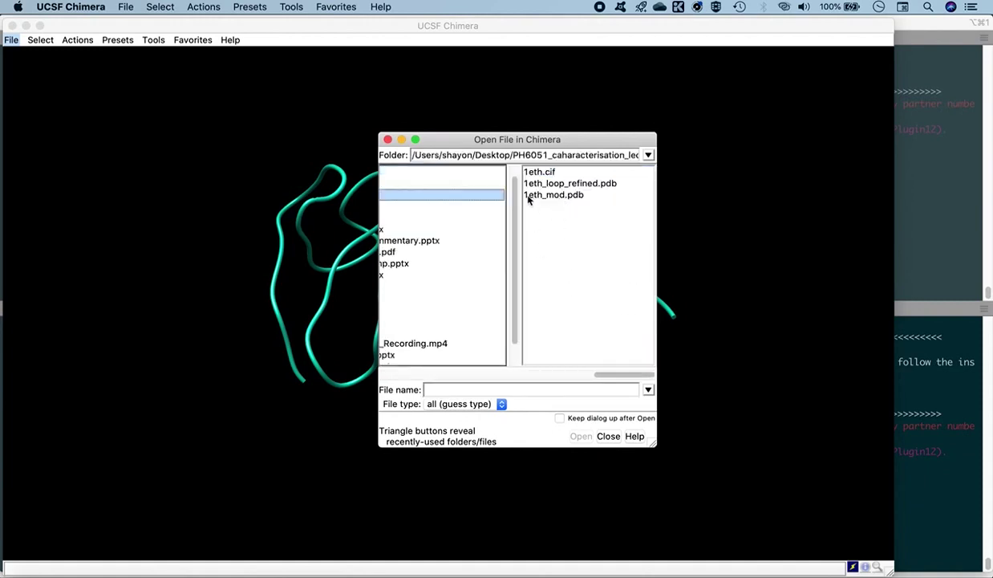
click(531, 196)
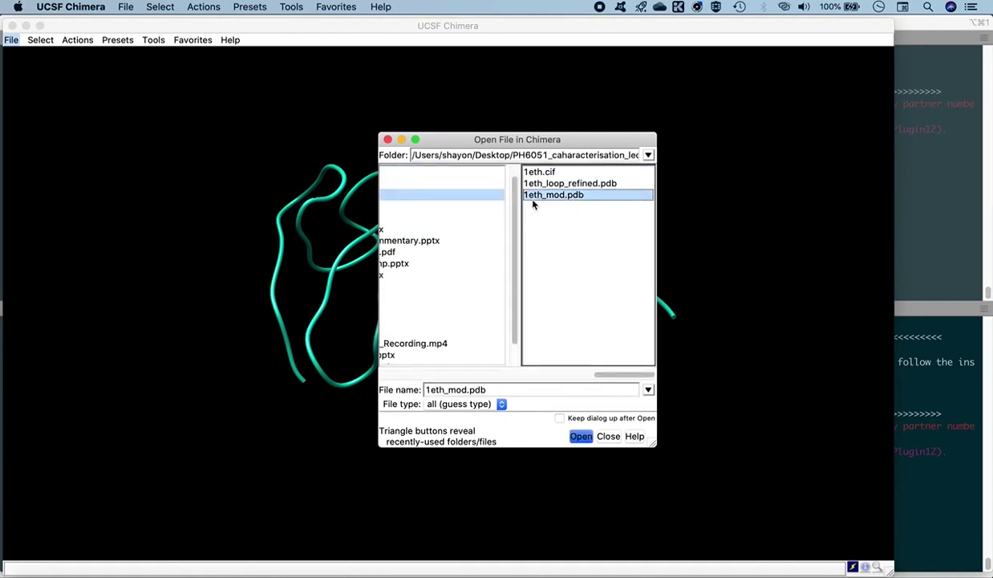
click(579, 437)
drag(433, 346, 414, 314)
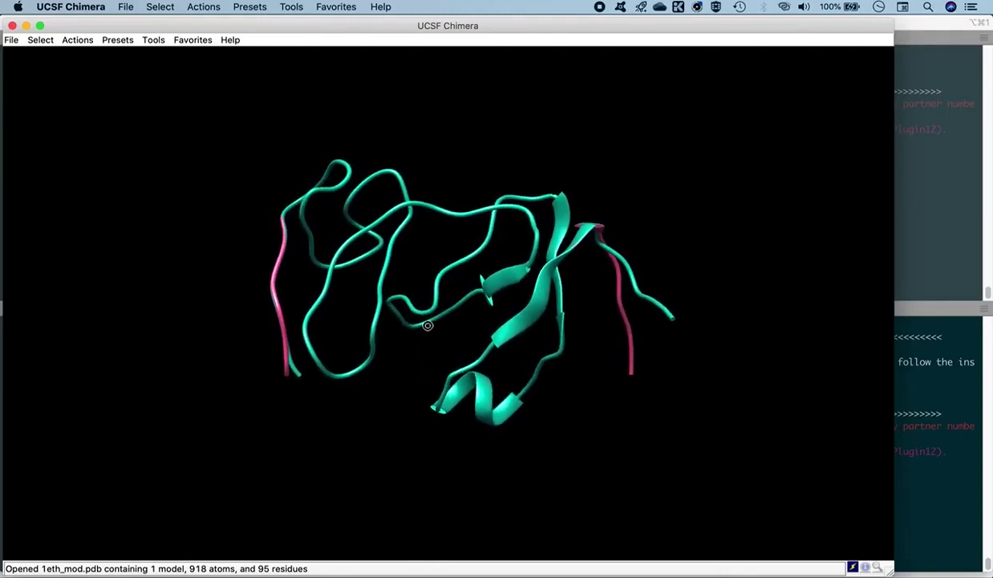
drag(517, 355, 514, 321)
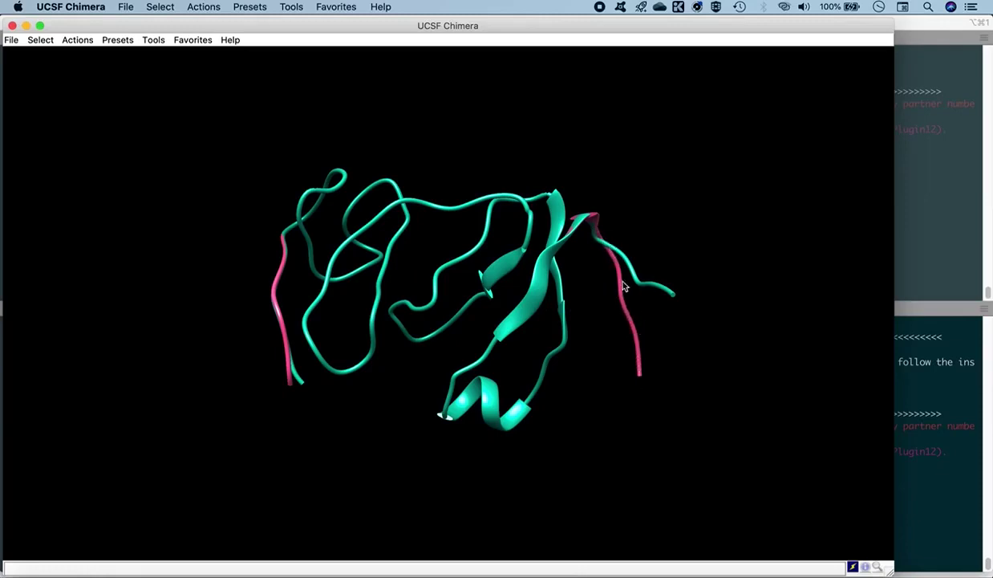
drag(546, 335, 499, 294)
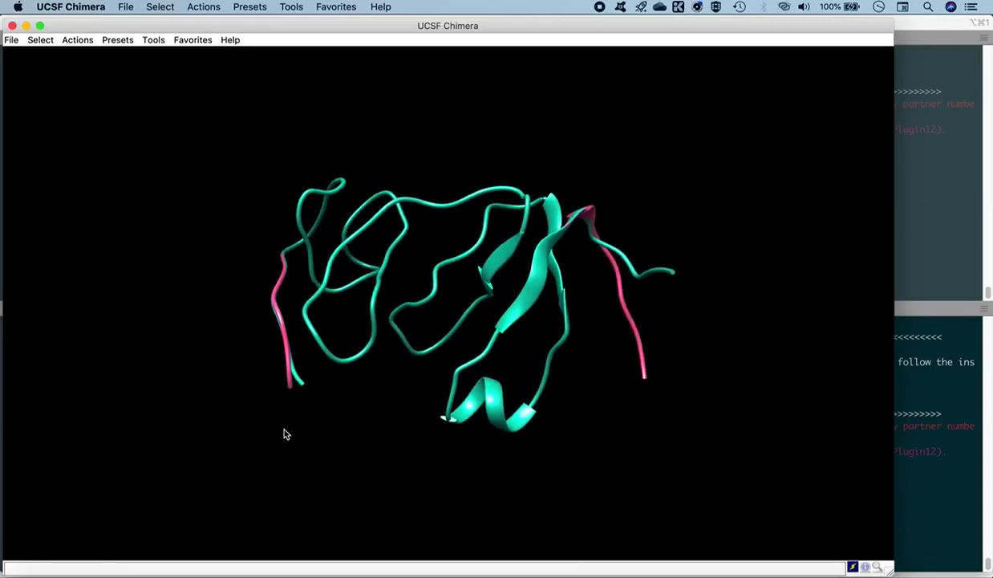